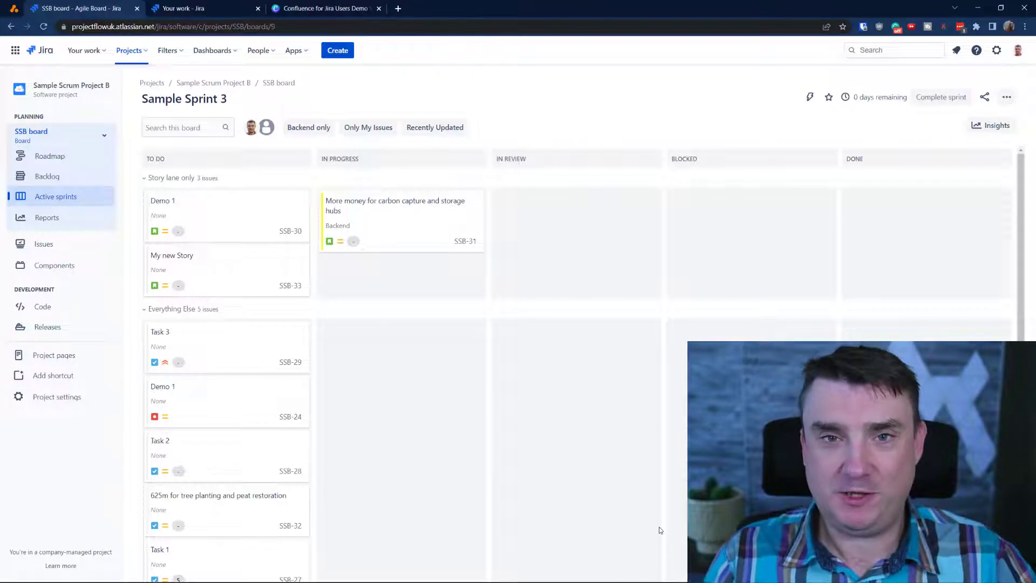
View the blank issue creation form, close it, and open the Demo 1 story (SSB-30) on its own page
{"action": "left_click", "coordinate": [336, 51]}
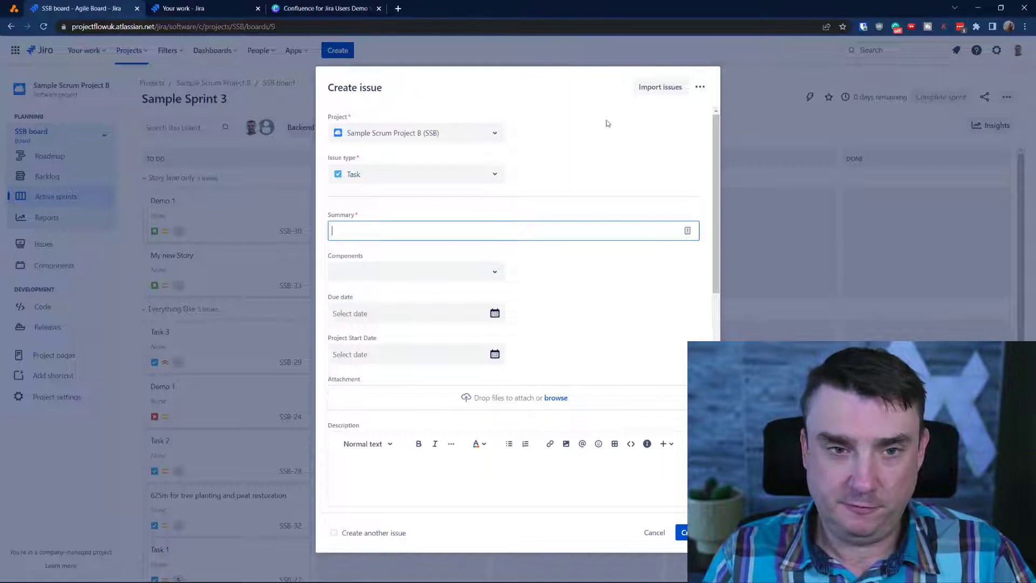
{"action": "left_click", "coordinate": [655, 532]}
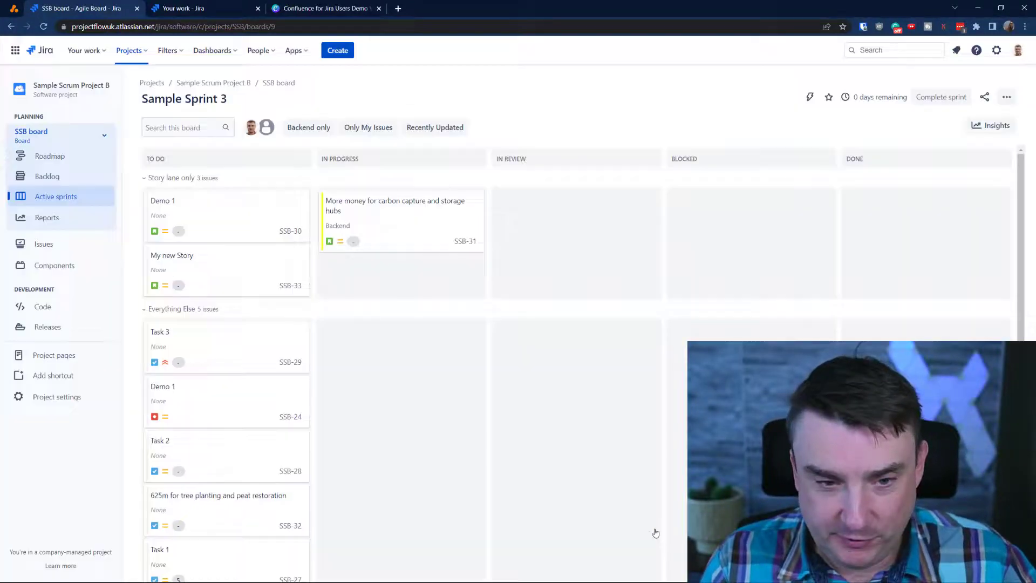
{"action": "left_click", "coordinate": [236, 212]}
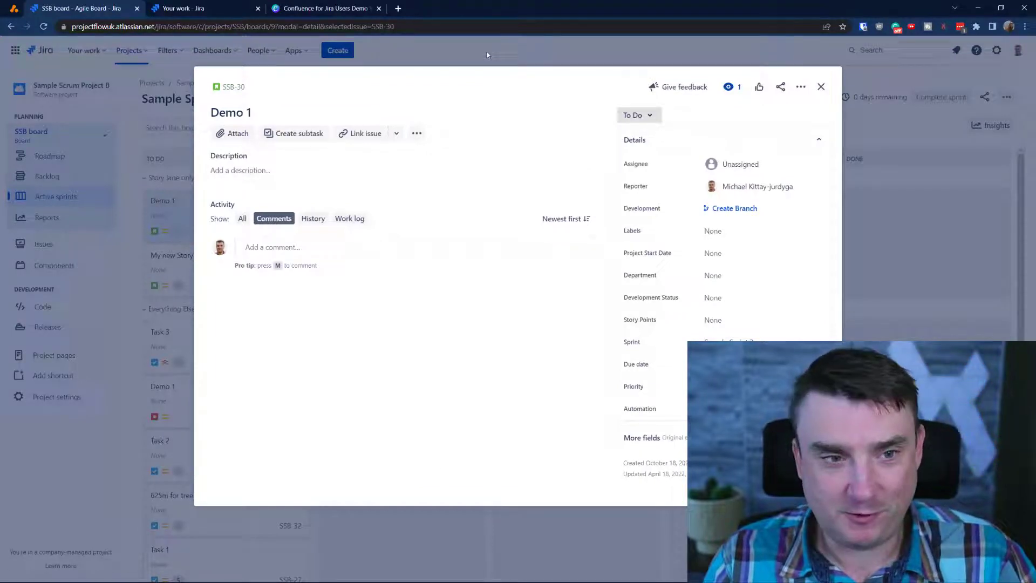
{"action": "left_click", "coordinate": [232, 87]}
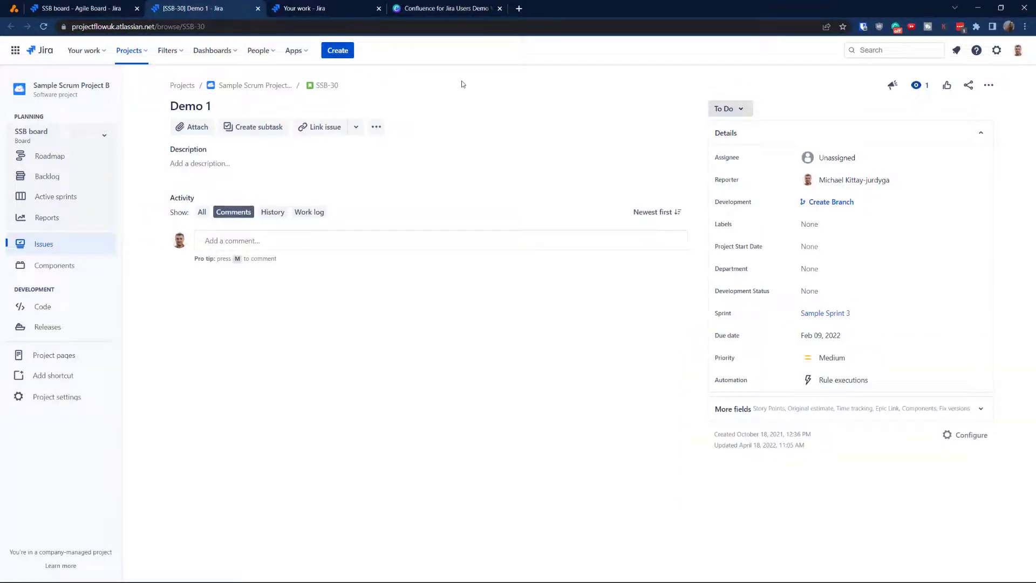
Review the fields offered in the issue creation form down to Sprint, and close it without creating an issue
{"action": "left_click", "coordinate": [338, 50]}
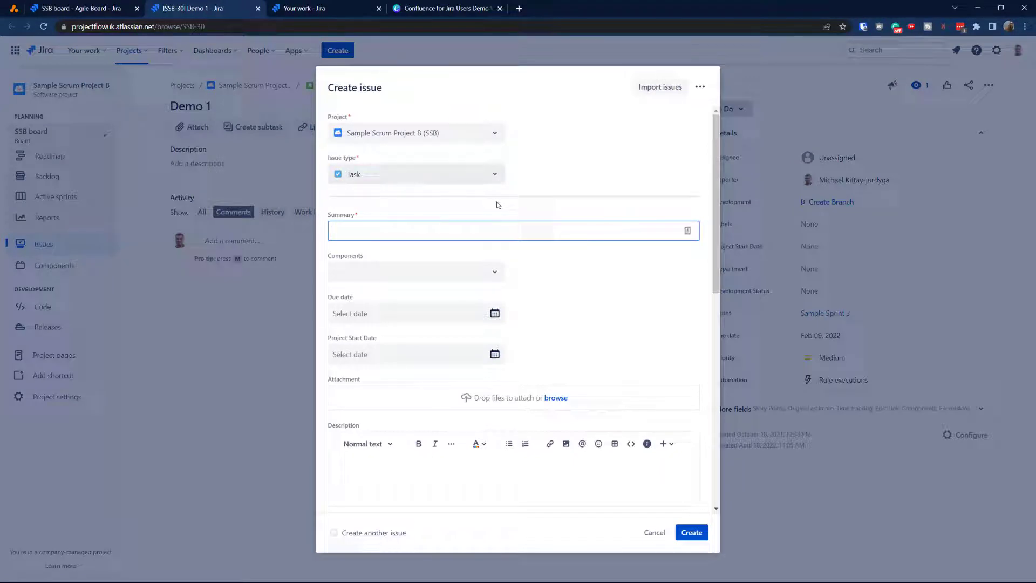
{"action": "left_click_drag", "start_coordinate": [716, 136], "coordinate": [719, 347]}
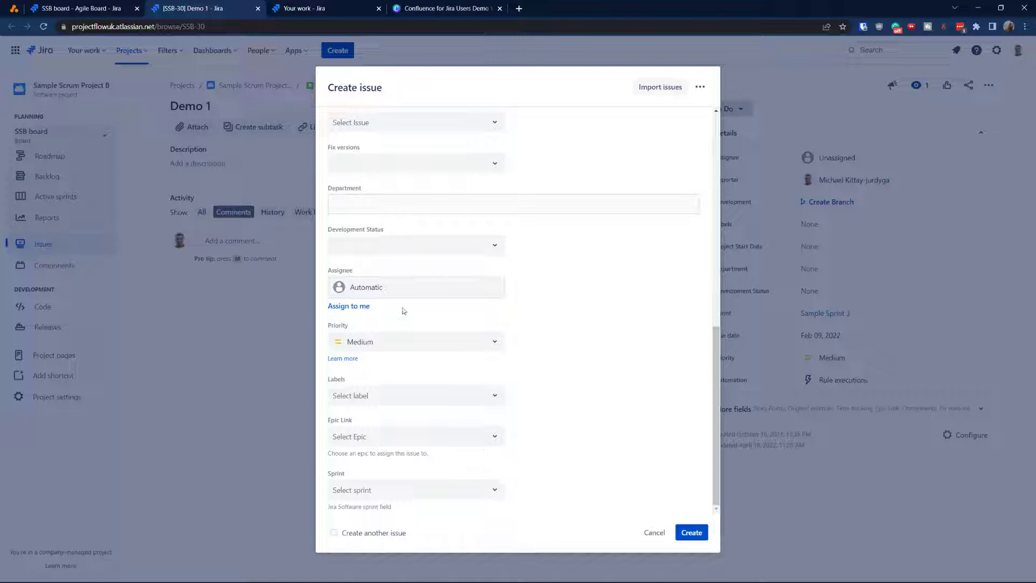
{"action": "left_click", "coordinate": [653, 532]}
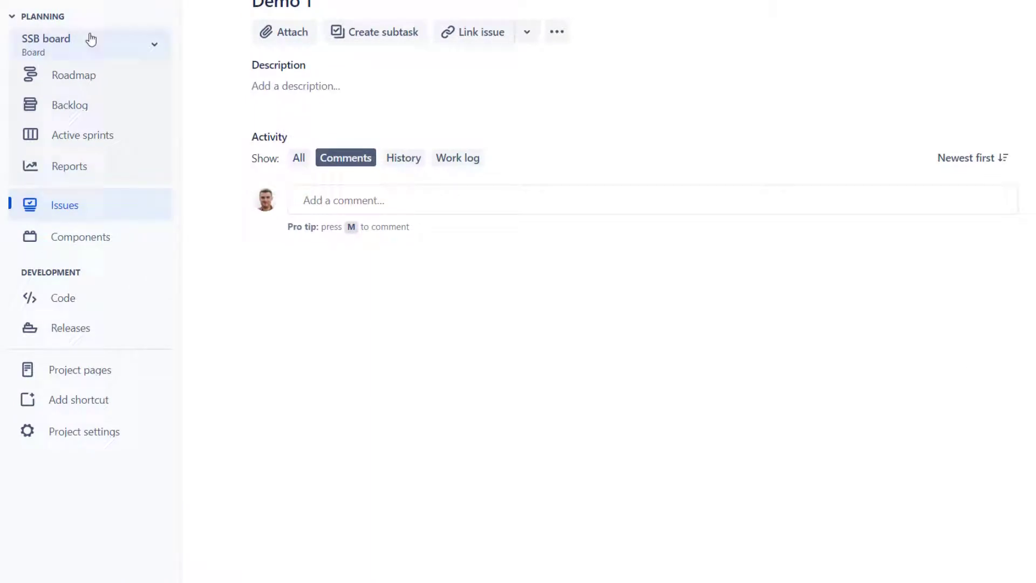
Open the issue screens in the project settings and examine which screens the issue types use for each operation
{"action": "left_click", "coordinate": [85, 438]}
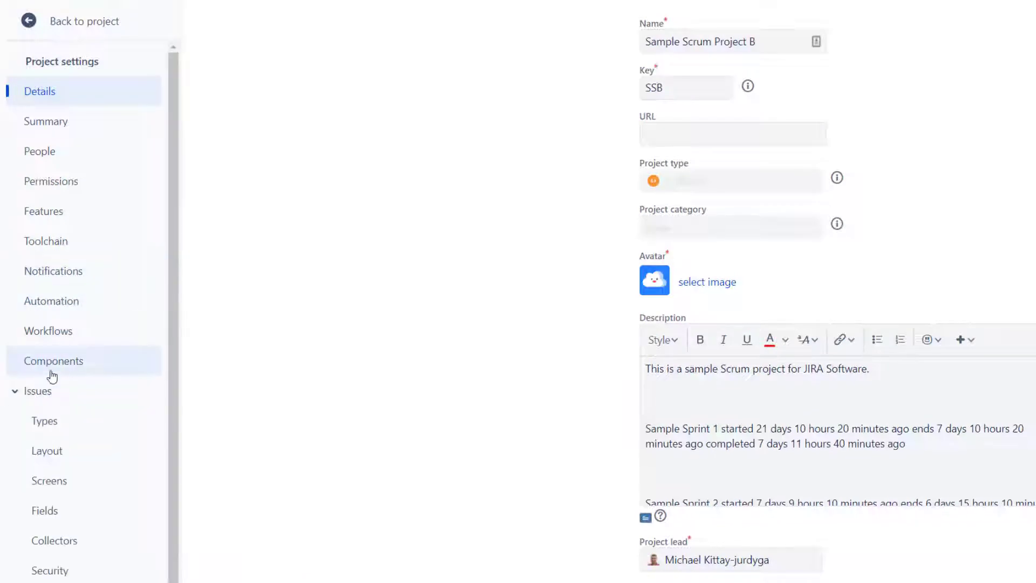
{"action": "left_click", "coordinate": [68, 481]}
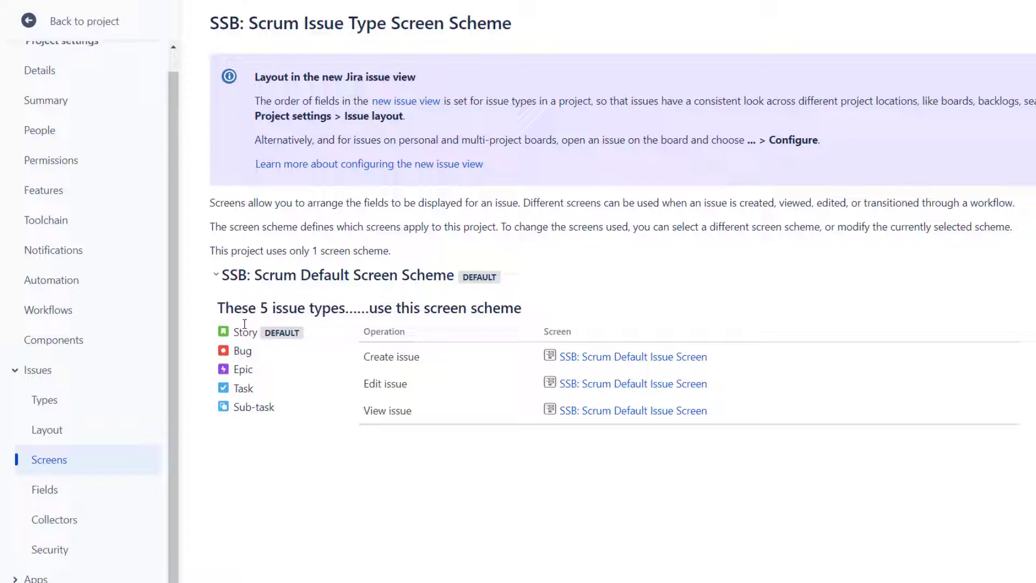
{"action": "mouse_move", "coordinate": [245, 324]}
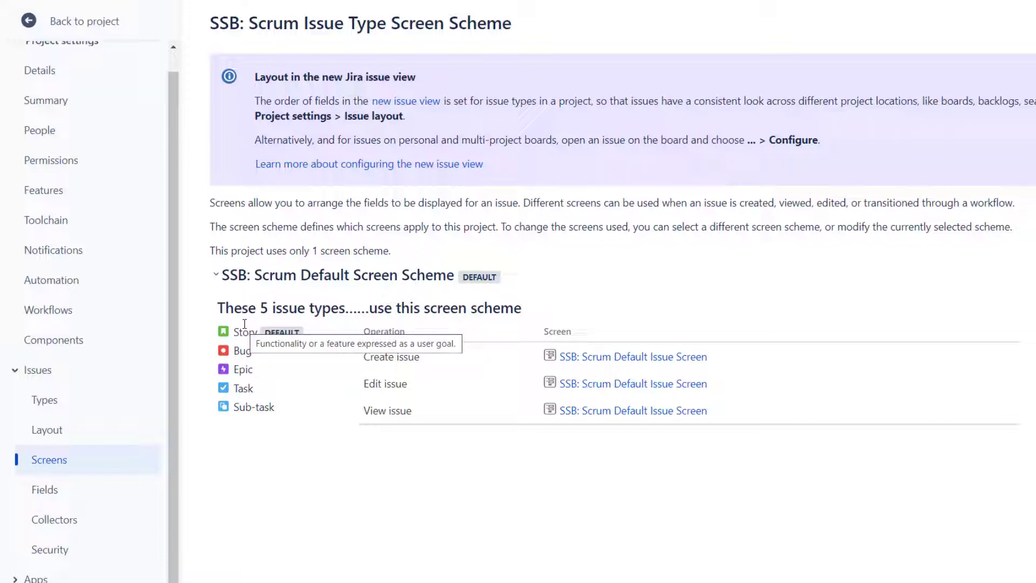
{"action": "mouse_move", "coordinate": [243, 355]}
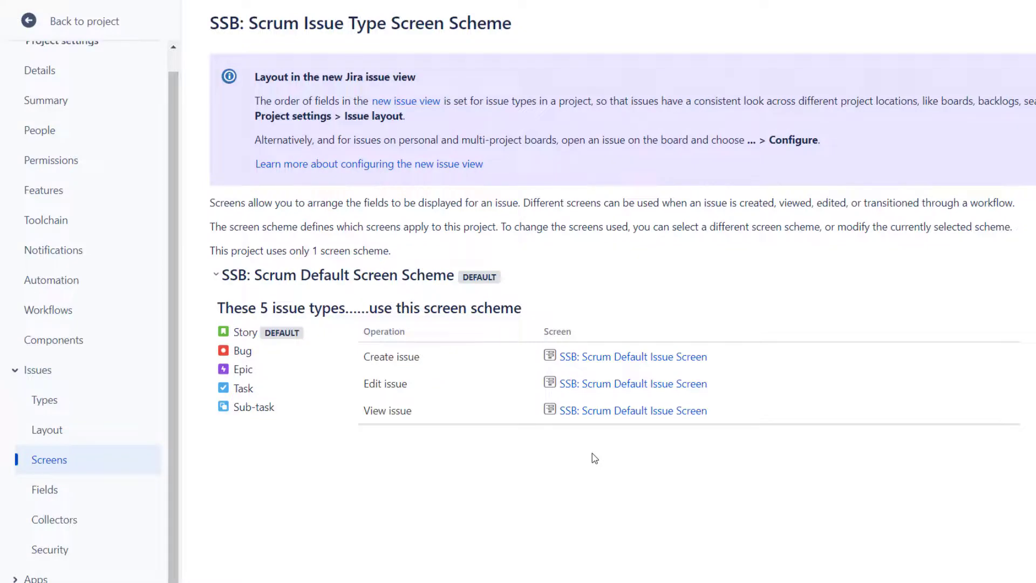
Examine the fields on the screen assigned to the Create issue operation, and return to the project's screen scheme
{"action": "left_click", "coordinate": [633, 356]}
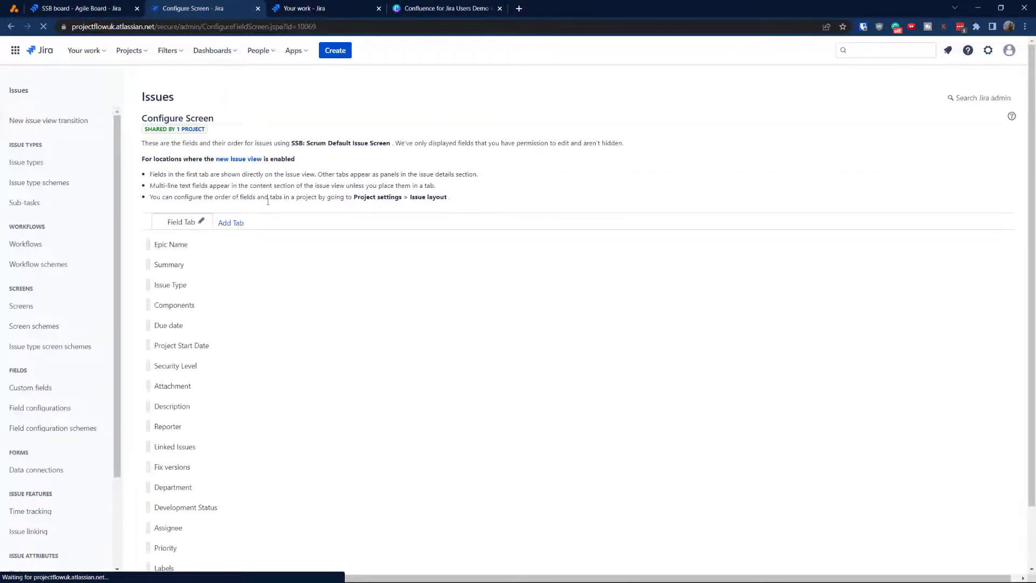
{"action": "scroll", "coordinate": [200, 302], "scroll_direction": "down", "scroll_amount": 2}
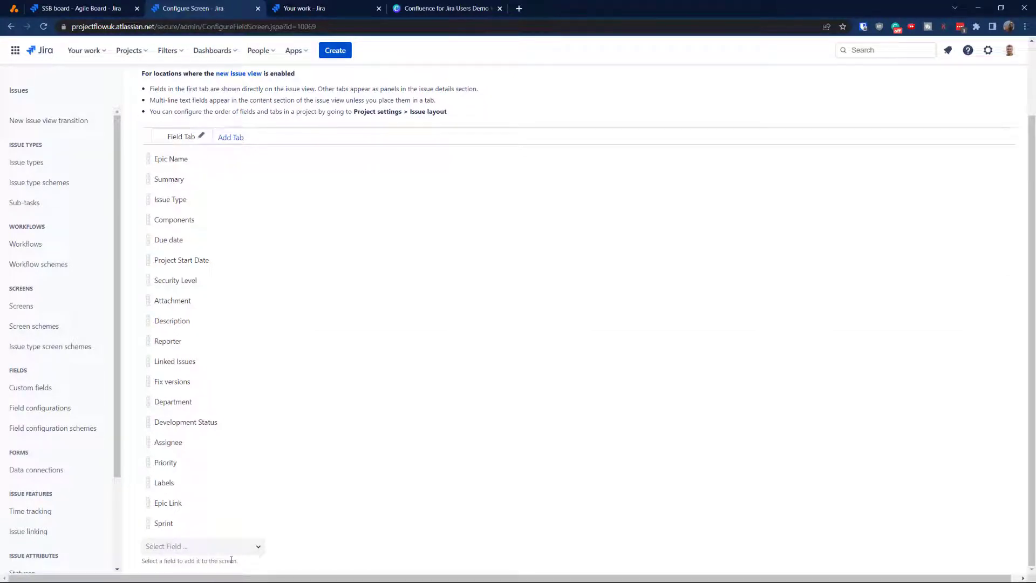
{"action": "left_click", "coordinate": [11, 26]}
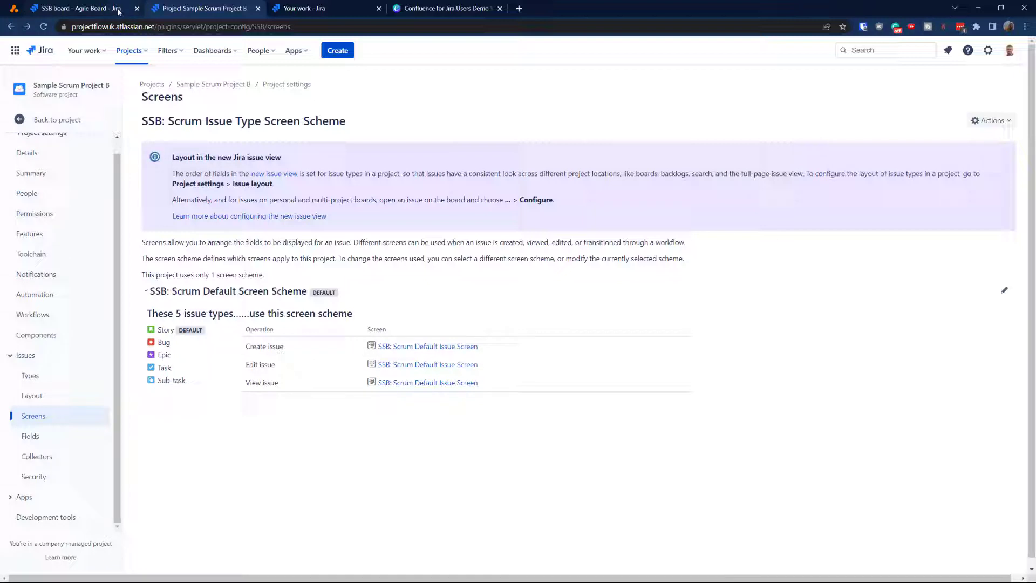
Open the Jira administration list of screens in the browser tab that shows Your work
{"action": "left_click", "coordinate": [313, 13]}
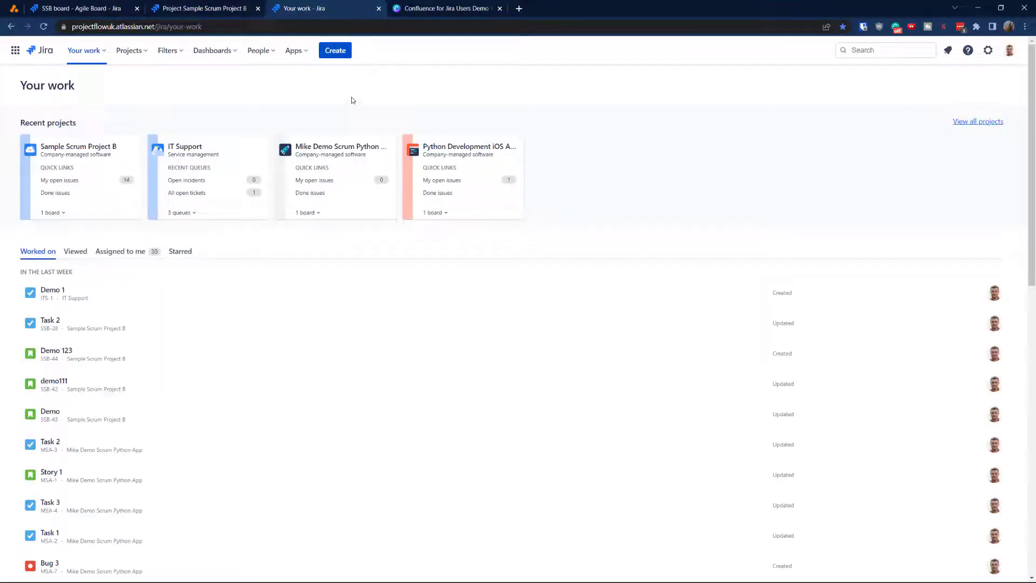
{"action": "key", "text": "period"}
{"action": "type", "text": "scree"}
{"action": "key", "text": "Down"}
{"action": "key", "text": "Up"}
{"action": "key", "text": "Return"}
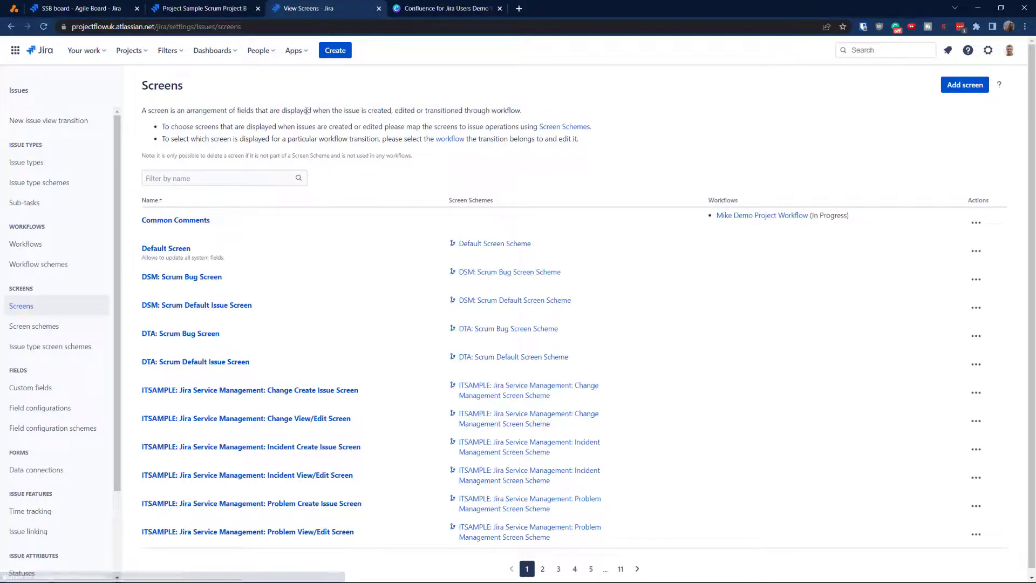
Copy the Create issue screen's name from the project settings and filter the administration screens list by SSB: Scrum Default Issue Screen
{"action": "left_click", "coordinate": [189, 8]}
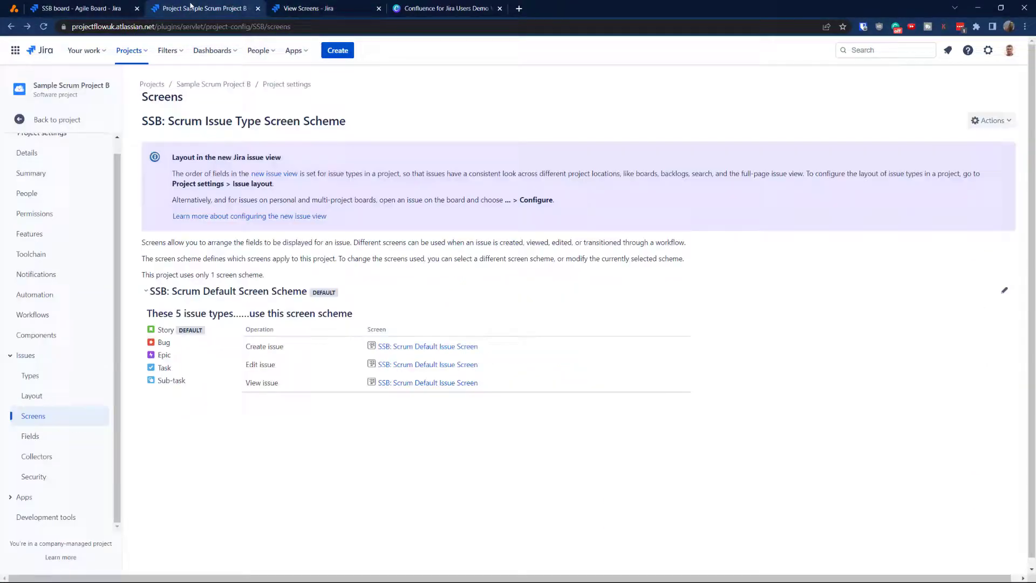
{"action": "left_click_drag", "start_coordinate": [478, 346], "coordinate": [377, 346]}
{"action": "key", "text": "ctrl+c"}
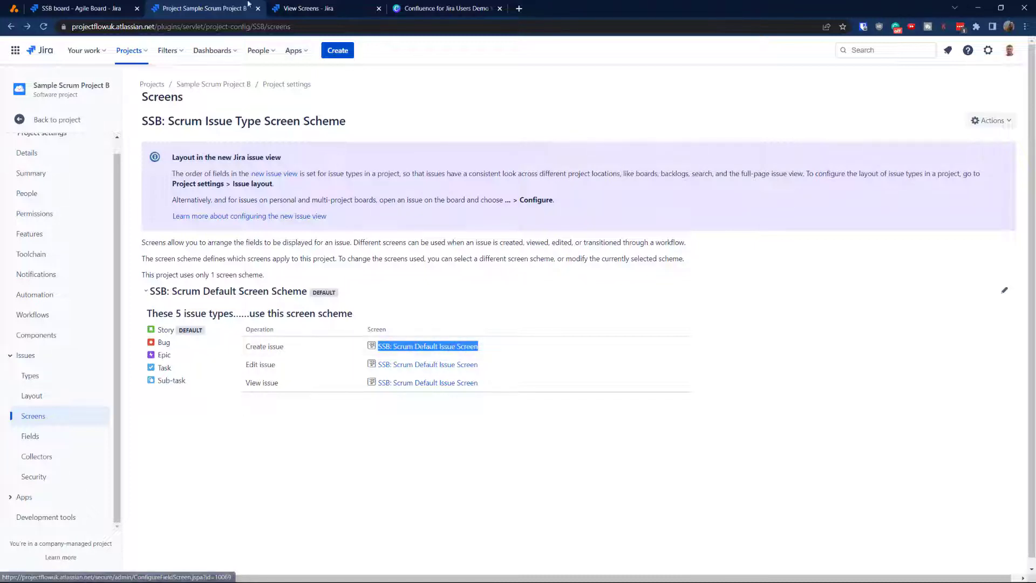
{"action": "left_click", "coordinate": [350, 8]}
{"action": "left_click", "coordinate": [221, 183]}
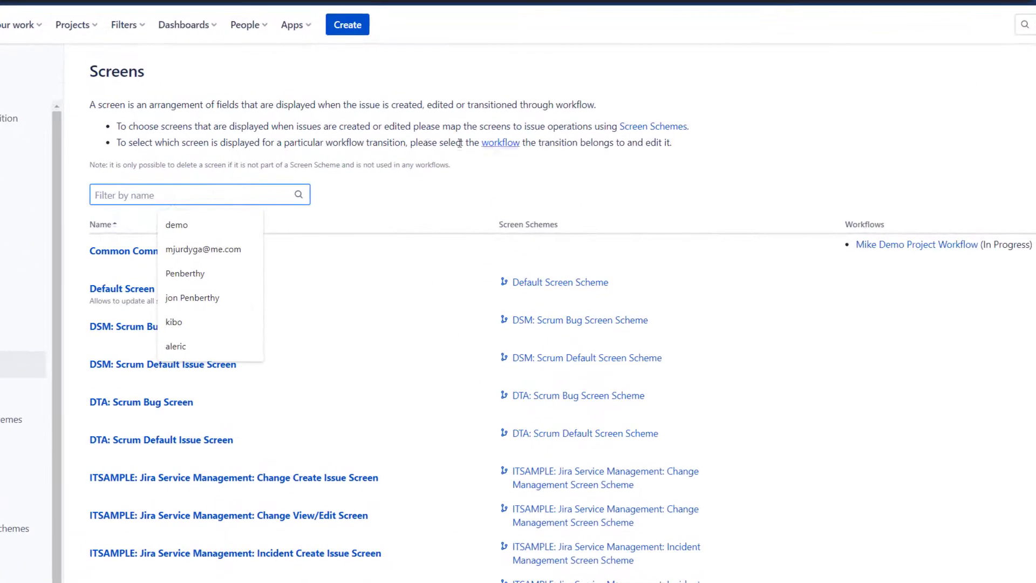
{"action": "key", "text": "ctrl+v"}
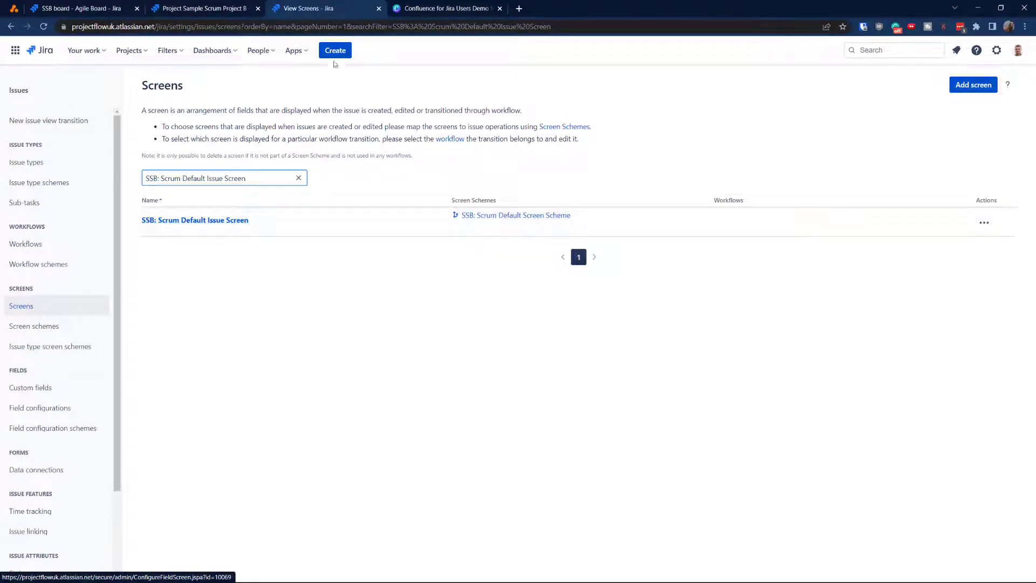
Make a copy of the SSB: Scrum Default Issue Screen named SSB: Create Screen
{"action": "left_click", "coordinate": [216, 8]}
{"action": "left_click", "coordinate": [288, 8]}
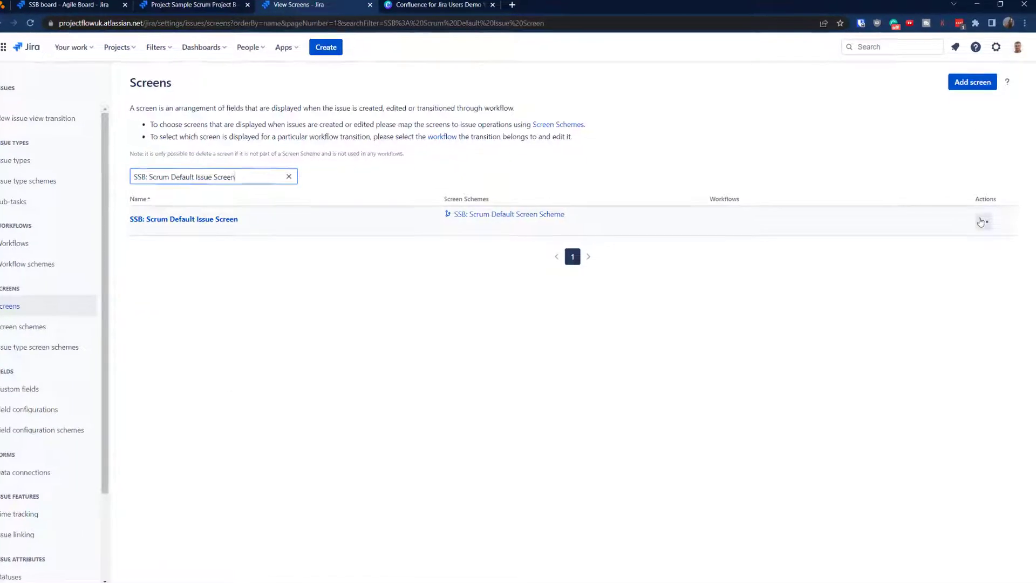
{"action": "left_click", "coordinate": [981, 221]}
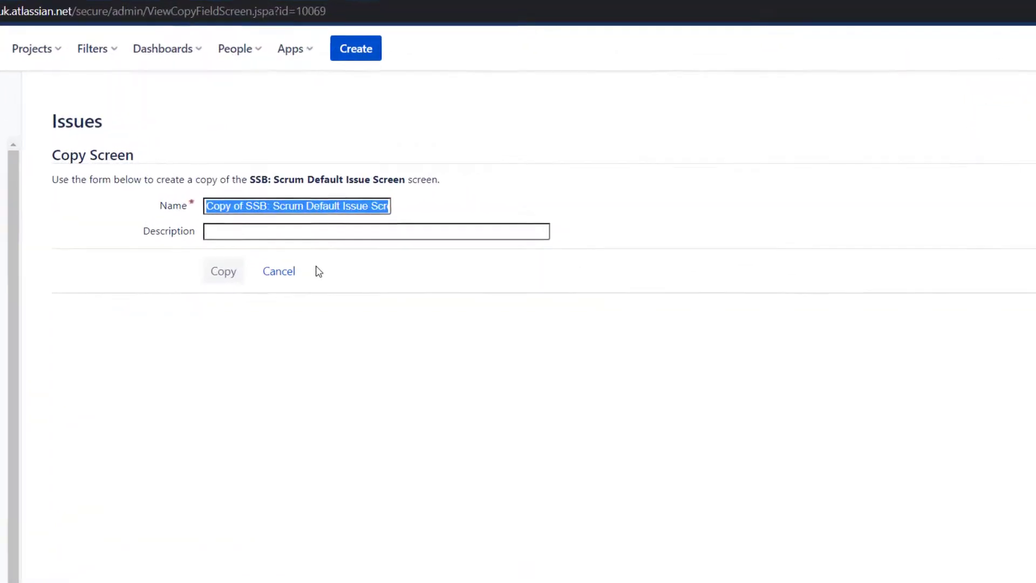
{"action": "key", "text": "ctrl+v"}
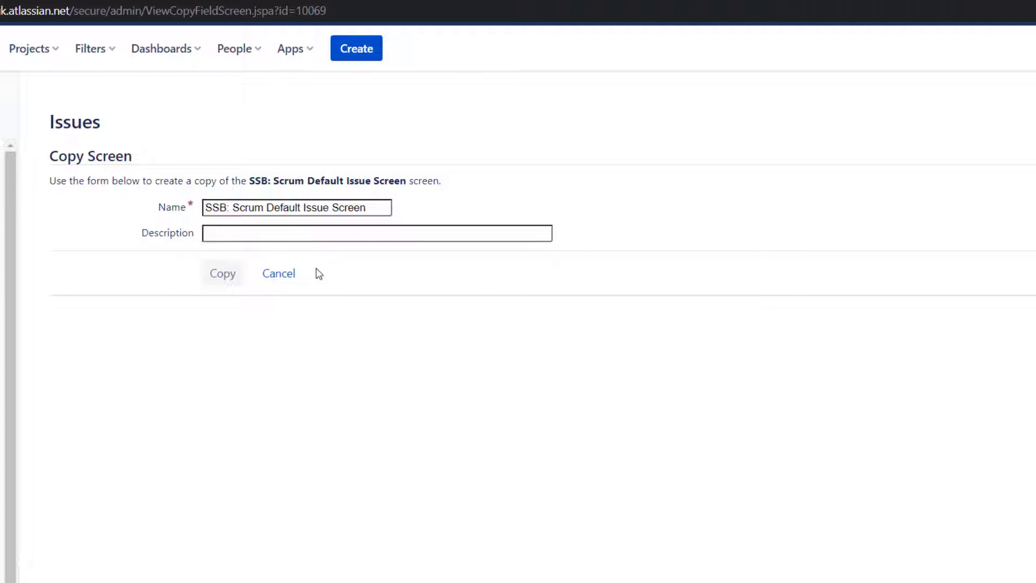
{"action": "key", "text": "ctrl+a"}
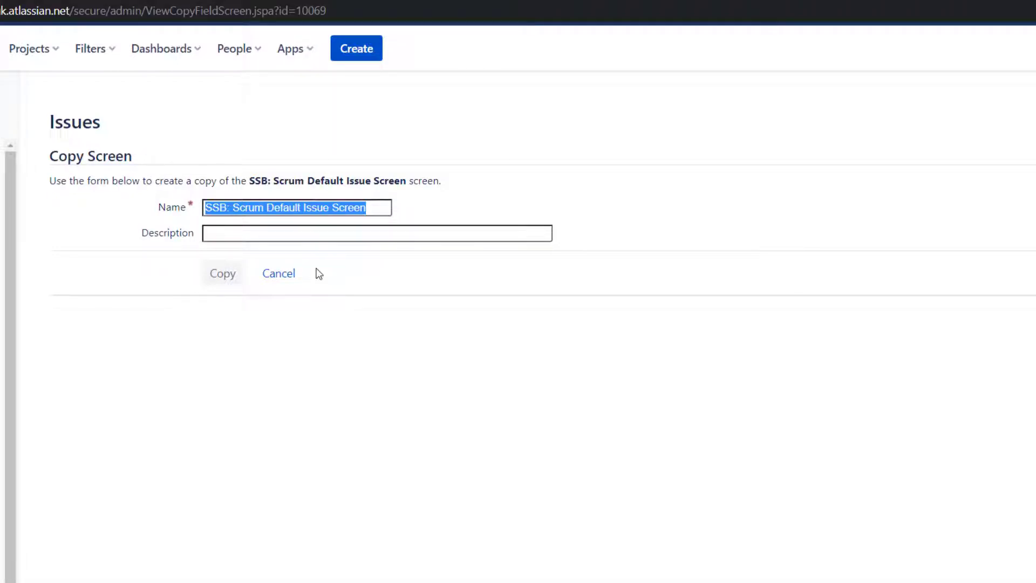
{"action": "type", "text": "SSB"}
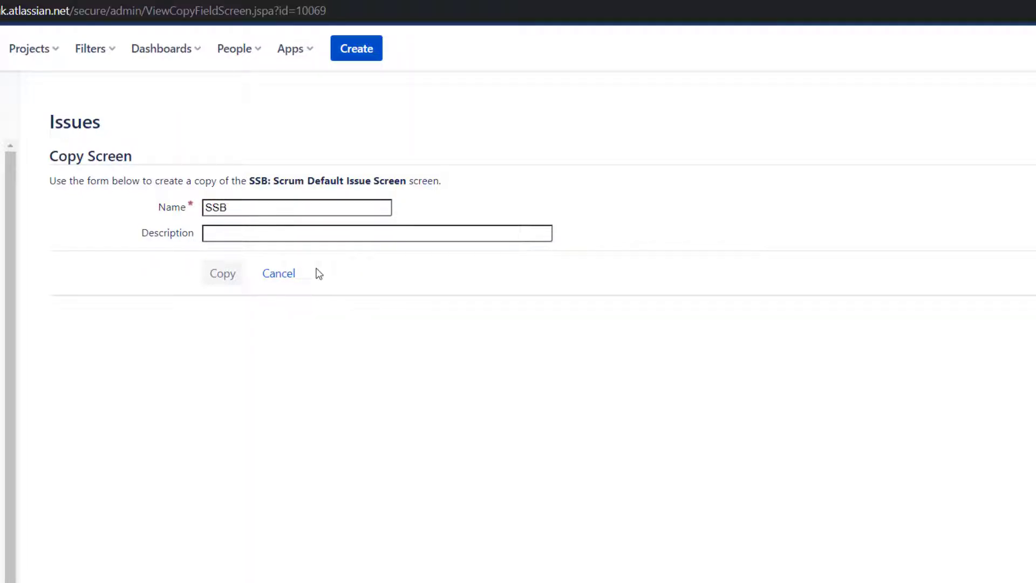
{"action": "type", "text": "@"}
{"action": "key", "text": "BackSpace"}
{"action": "type", "text": ": Create Screen"}
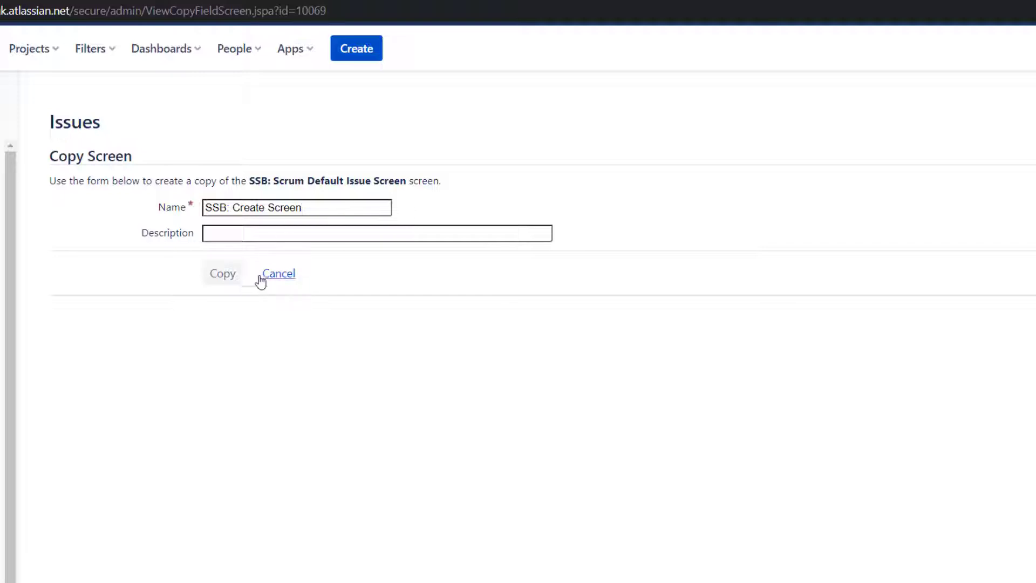
{"action": "left_click", "coordinate": [214, 279]}
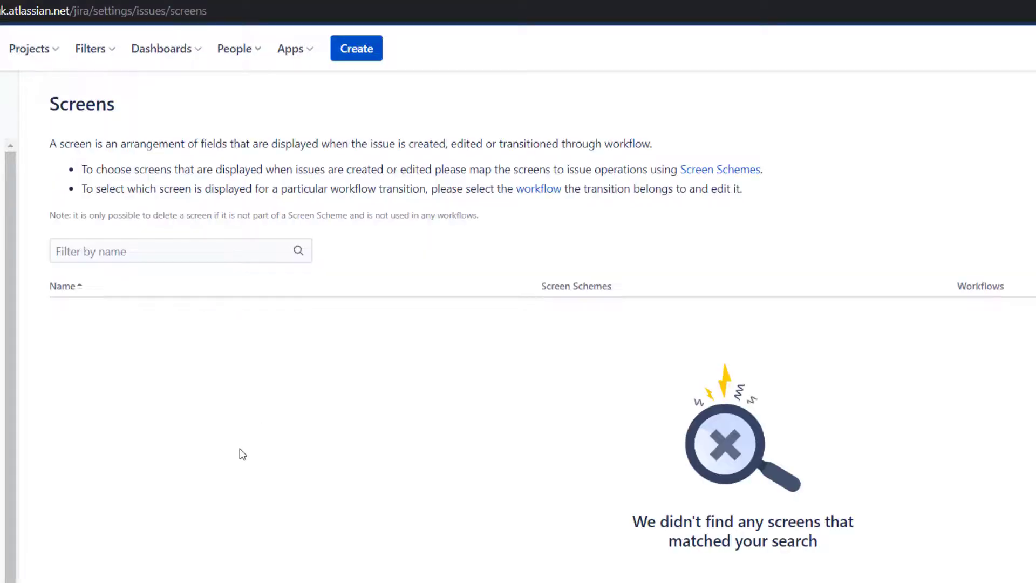
Filter the screens list by SSB and open the field configuration of SSB: Create Screen
{"action": "left_click", "coordinate": [168, 245]}
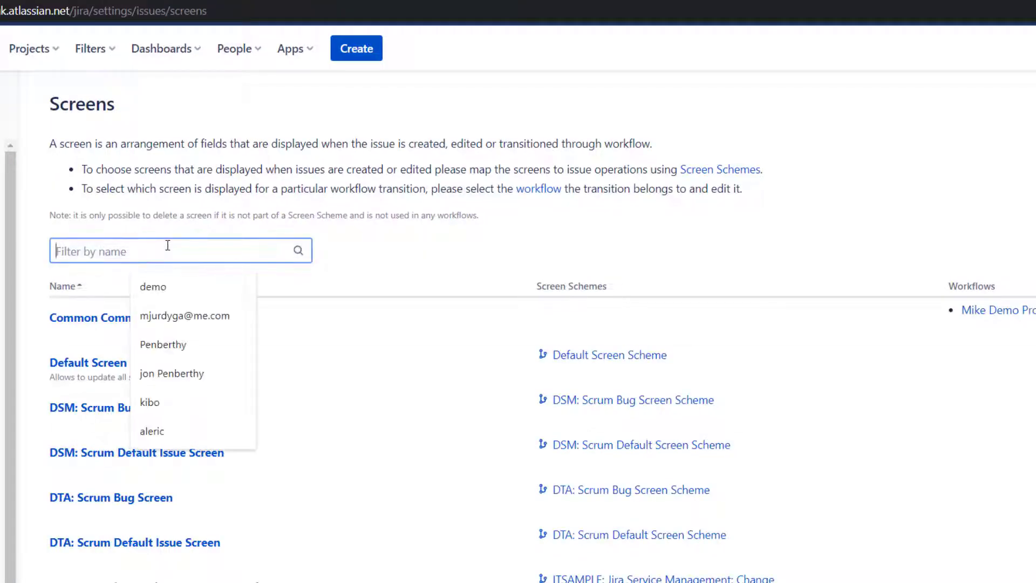
{"action": "type", "text": "SSB"}
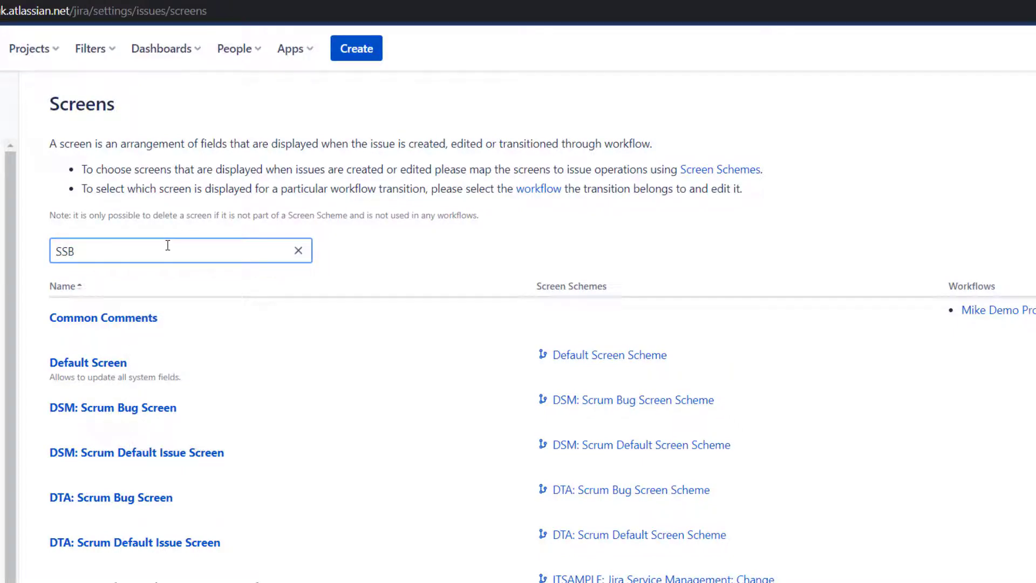
{"action": "left_click", "coordinate": [103, 319]}
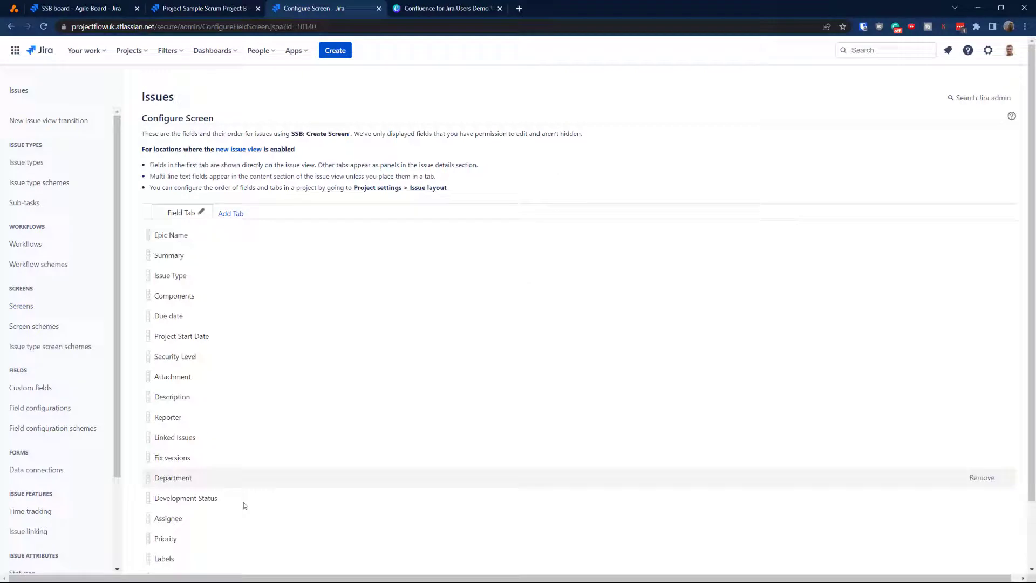
Remove the Sprint, Epic Link, Labels, Priority, Assignee and Development Status fields from SSB: Create Screen
{"action": "scroll", "coordinate": [203, 308], "scroll_direction": "down", "scroll_amount": 2}
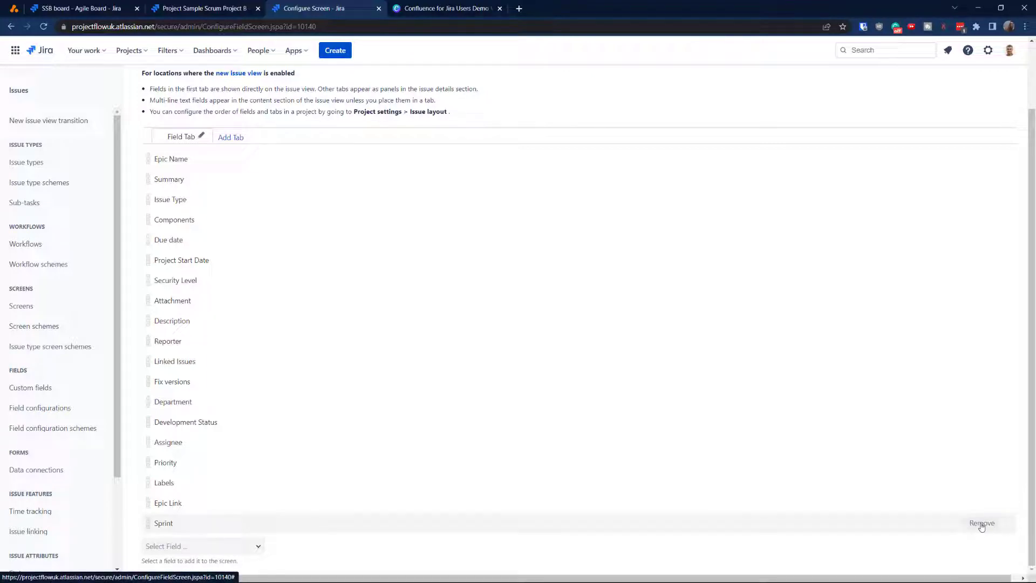
{"action": "left_click", "coordinate": [982, 524]}
{"action": "left_click", "coordinate": [981, 525]}
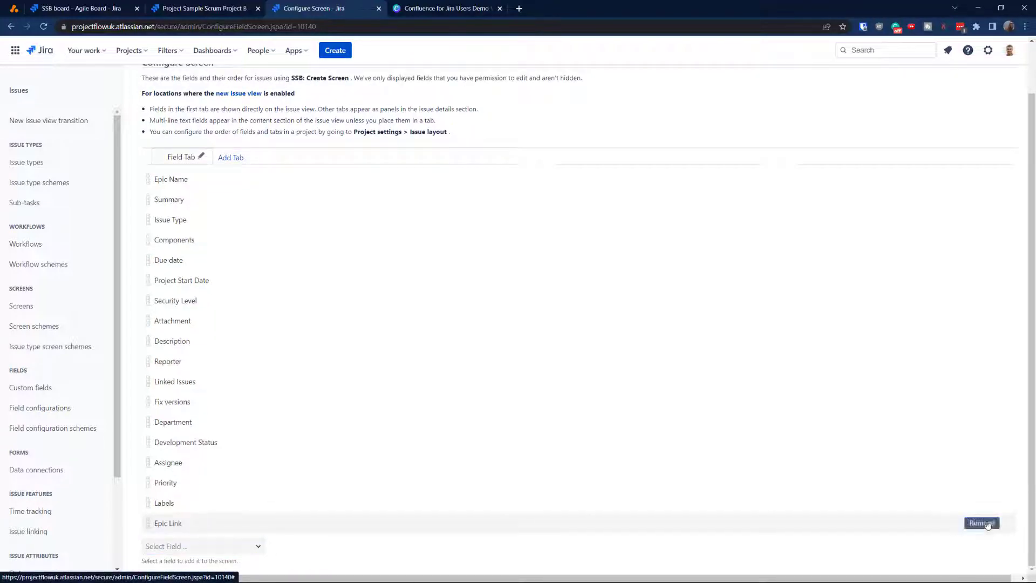
{"action": "left_click", "coordinate": [983, 524]}
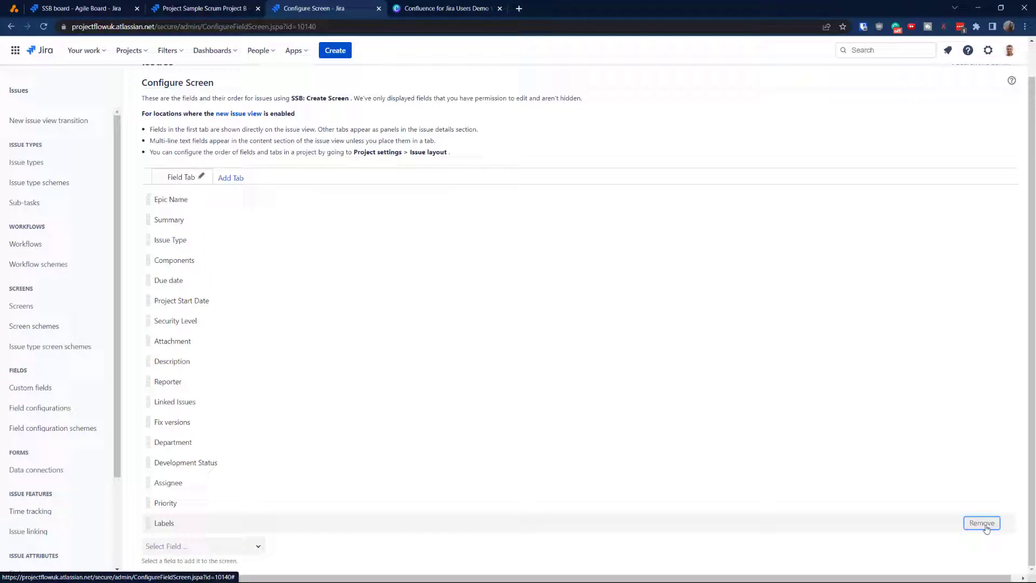
{"action": "left_click", "coordinate": [983, 523]}
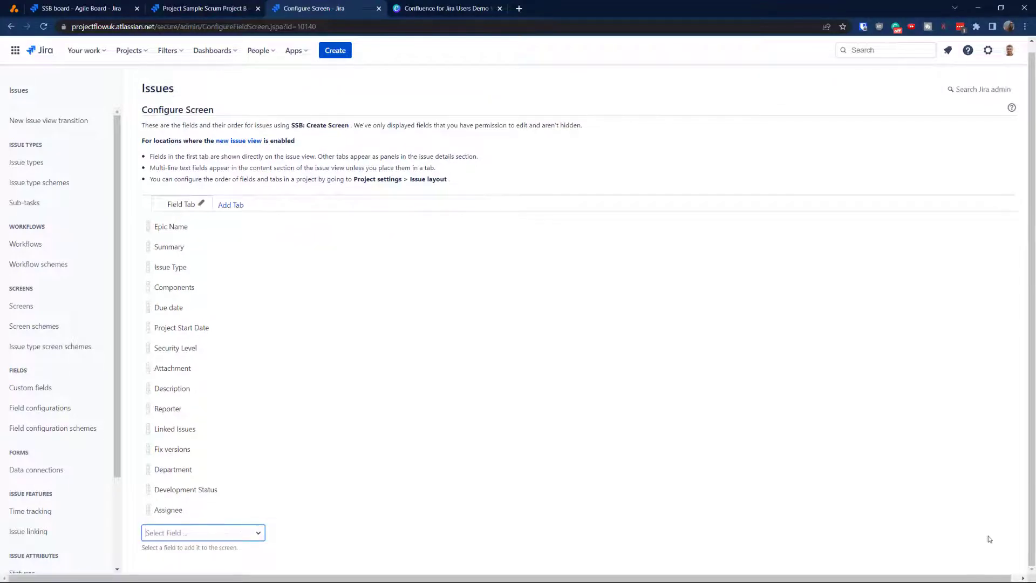
{"action": "left_click", "coordinate": [981, 511]}
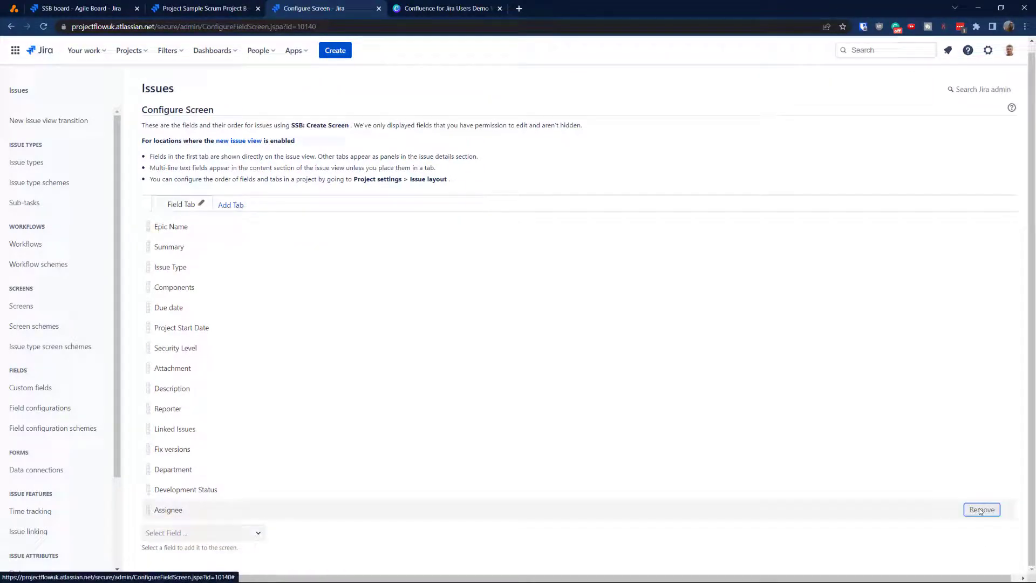
{"action": "left_click", "coordinate": [981, 490]}
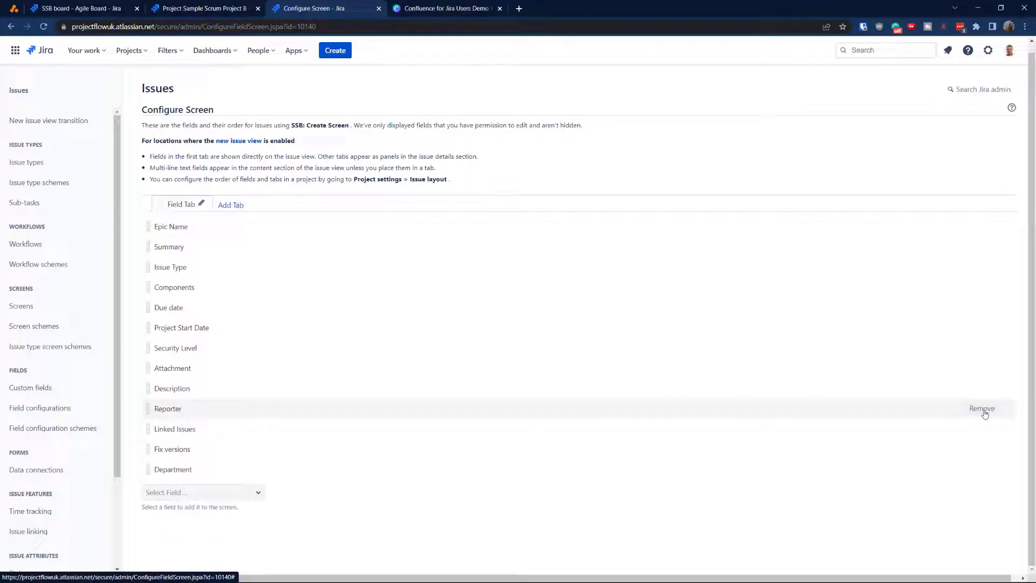
Remove the Reporter, Security Level, Due date, Components, Linked Issues, Fix versions and Department fields from SSB: Create Screen
{"action": "left_click", "coordinate": [982, 409]}
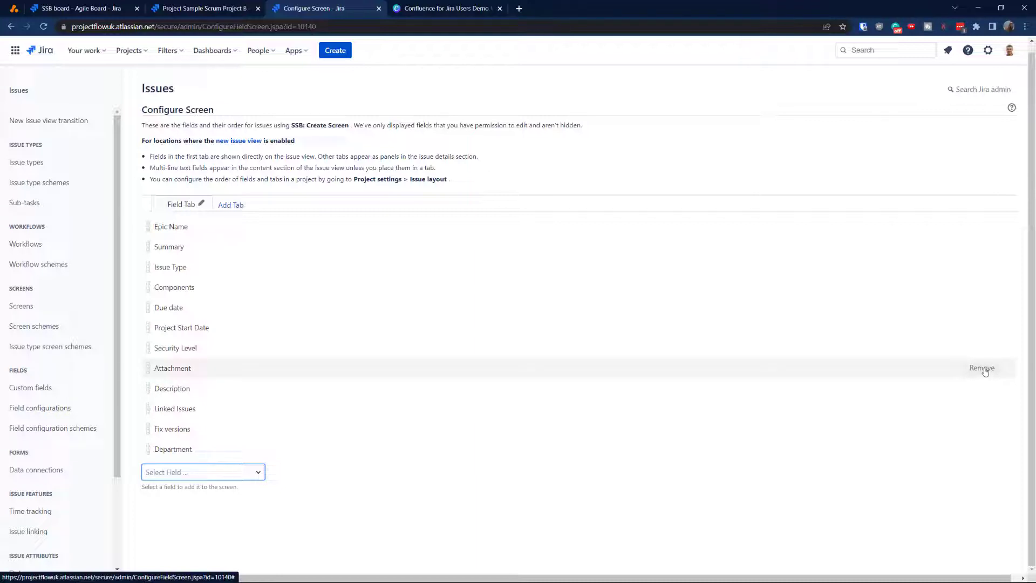
{"action": "left_click", "coordinate": [982, 348]}
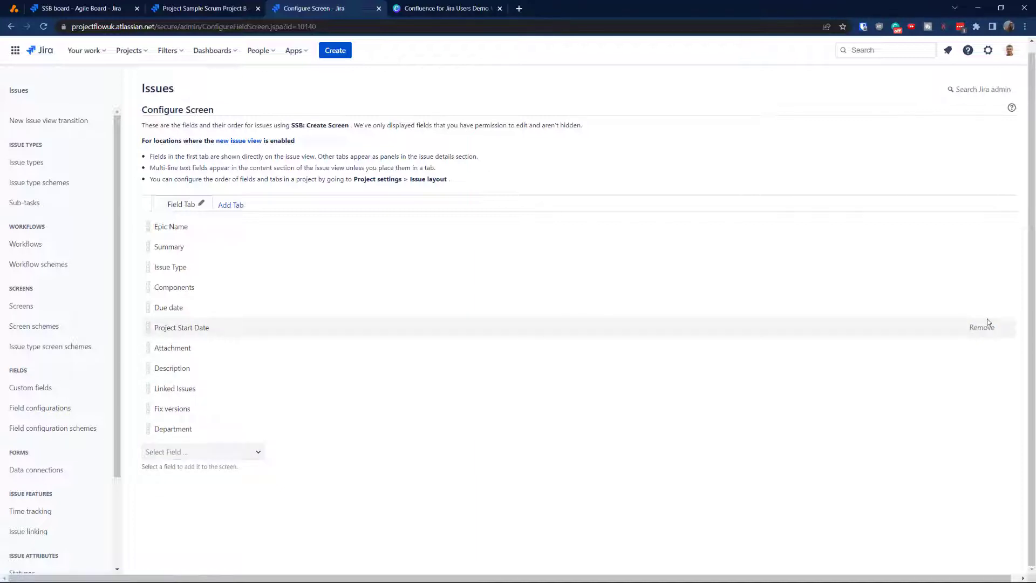
{"action": "left_click", "coordinate": [988, 309]}
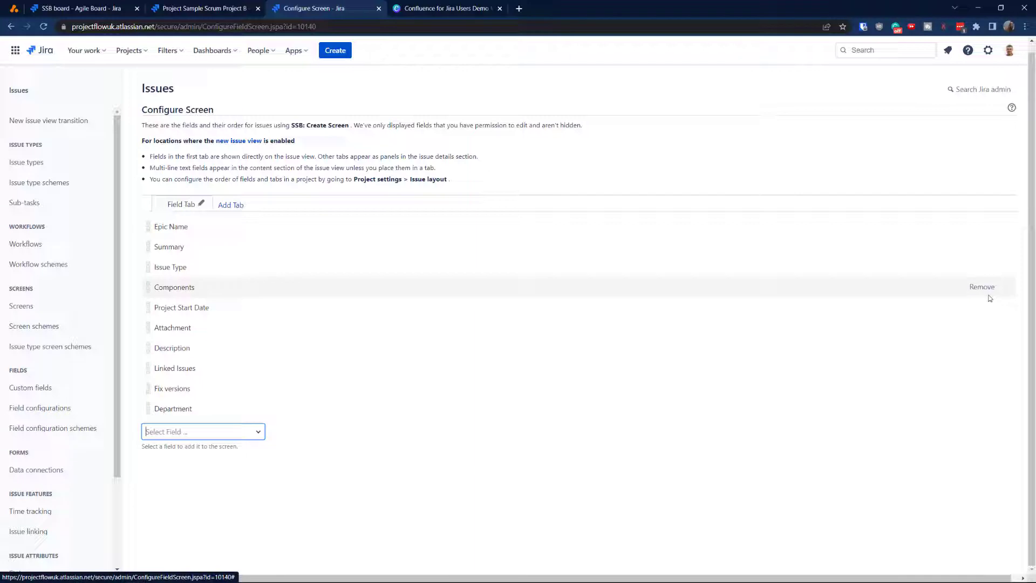
{"action": "left_click", "coordinate": [986, 288]}
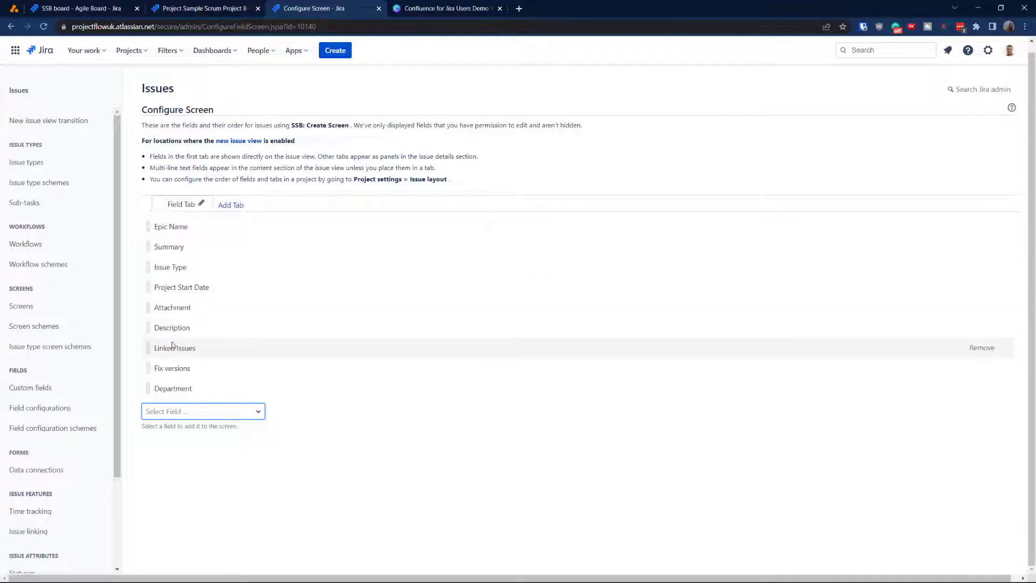
{"action": "left_click", "coordinate": [979, 348]}
{"action": "left_click", "coordinate": [976, 350]}
{"action": "left_click", "coordinate": [979, 348]}
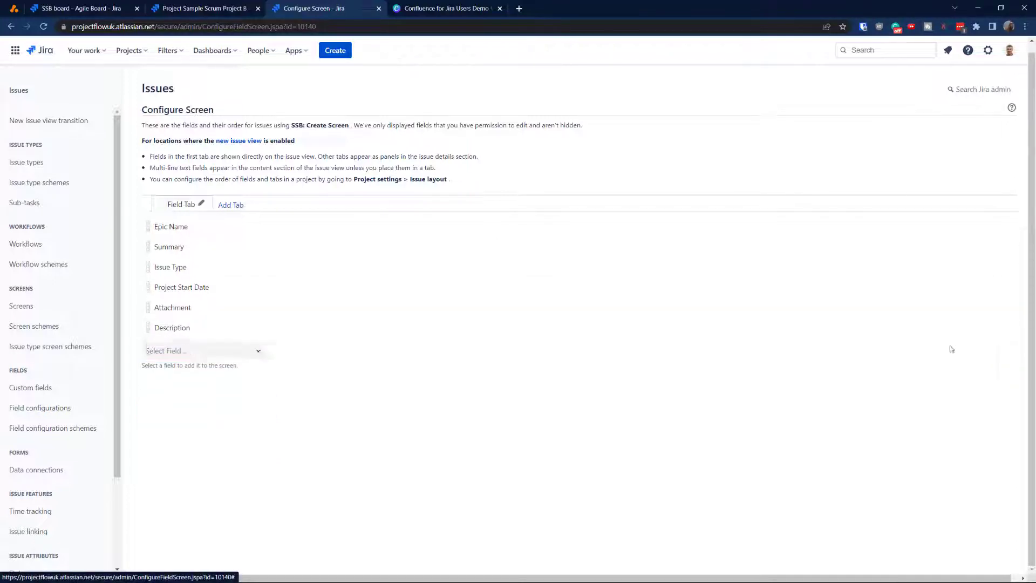
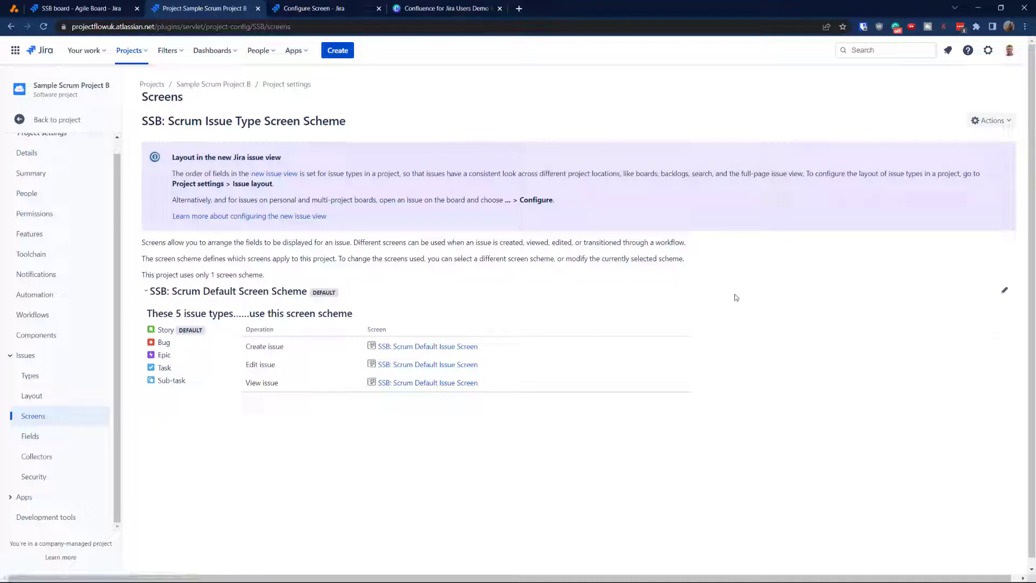
Open SSB: Scrum Default Screen Scheme for editing and start a new screen association for the Create issue operation
{"action": "left_click", "coordinate": [1003, 291]}
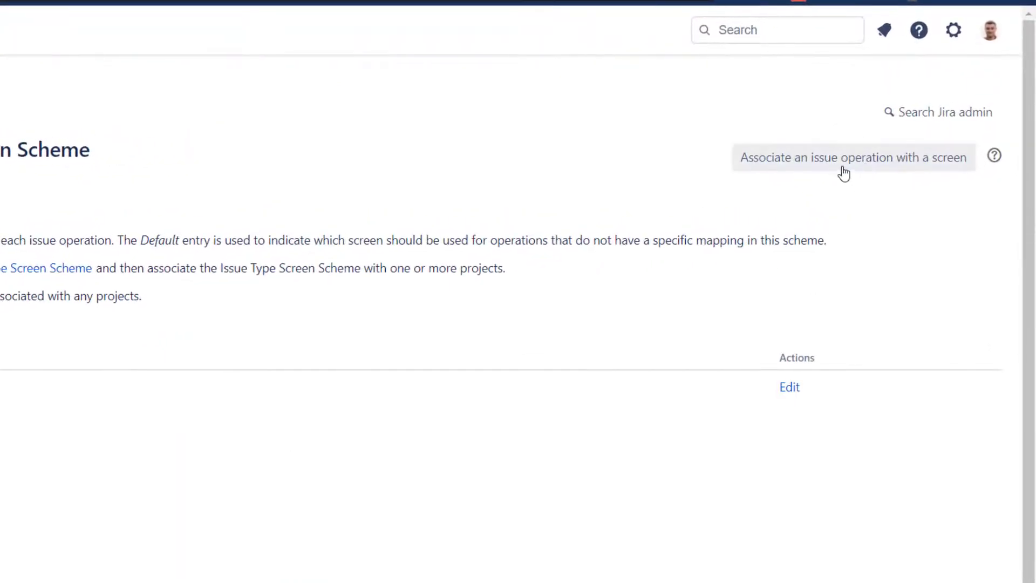
{"action": "left_click", "coordinate": [799, 171]}
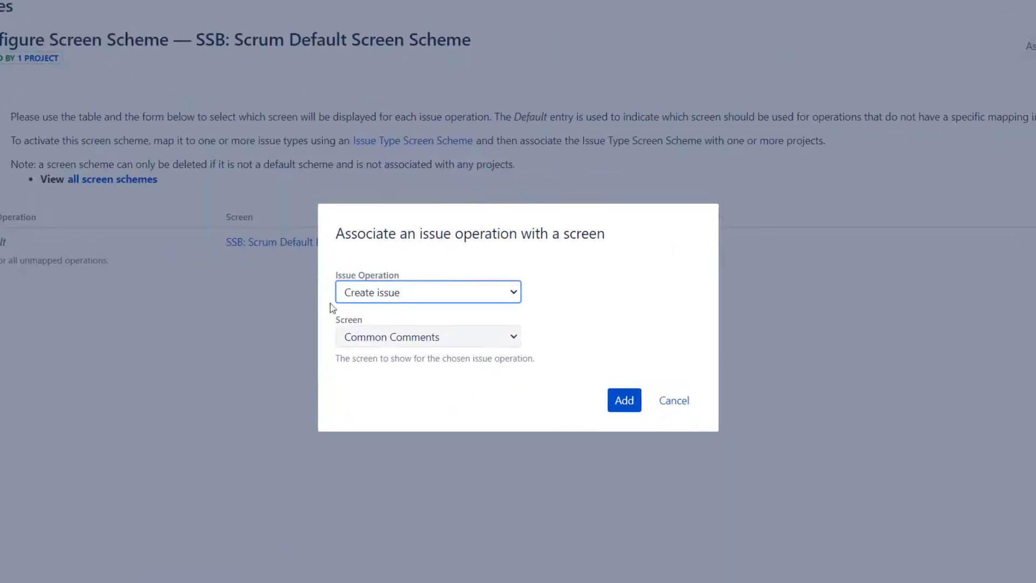
{"action": "left_click", "coordinate": [359, 298]}
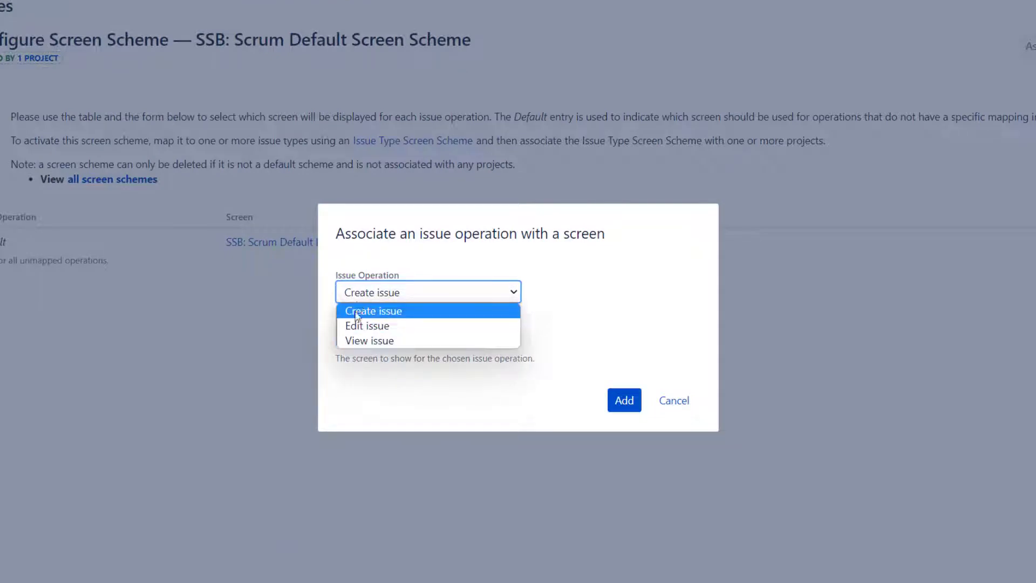
{"action": "left_click", "coordinate": [359, 311]}
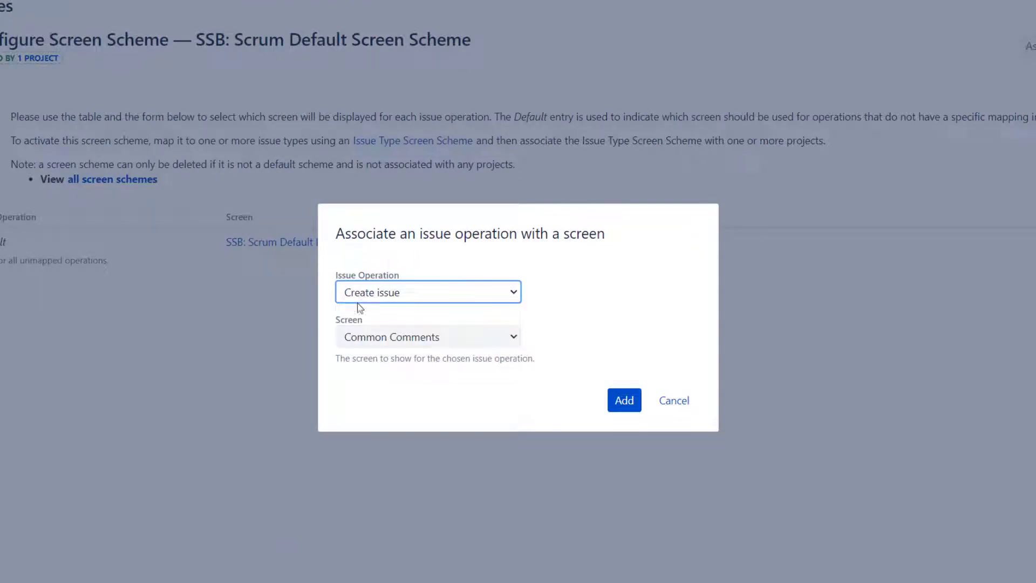
Choose SSB: Create Screen as the screen for the Create issue operation and add the association to the scheme
{"action": "left_click", "coordinate": [377, 343]}
{"action": "key", "text": "s"}
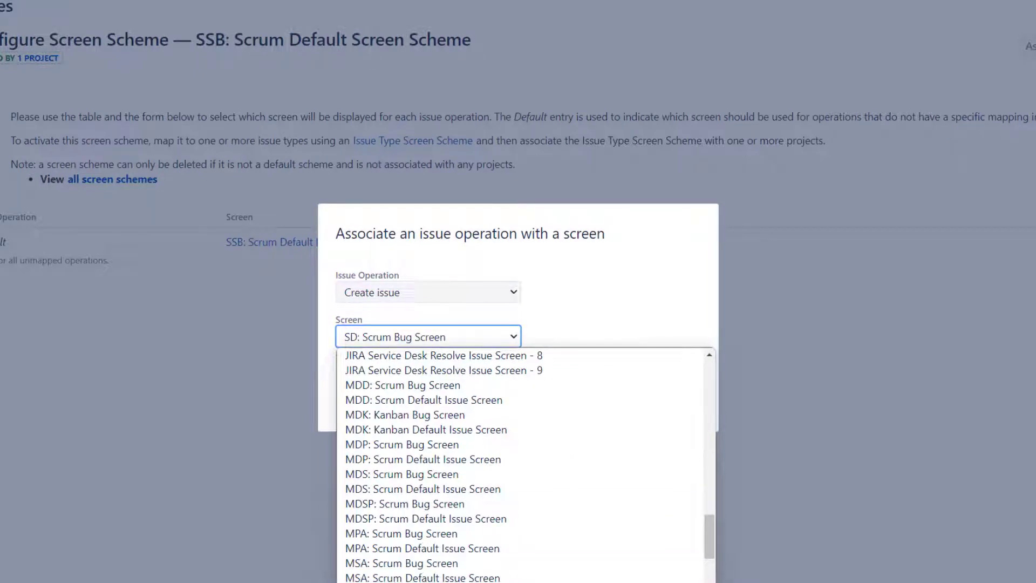
{"action": "scroll", "coordinate": [526, 464], "scroll_direction": "down", "scroll_amount": 1}
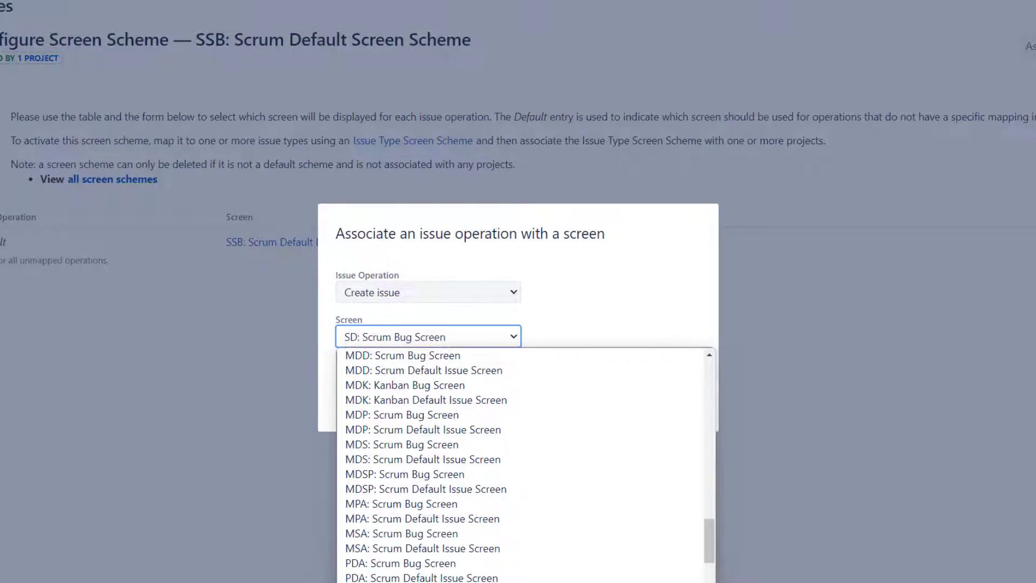
{"action": "left_click", "coordinate": [711, 582]}
{"action": "left_click", "coordinate": [711, 582]}
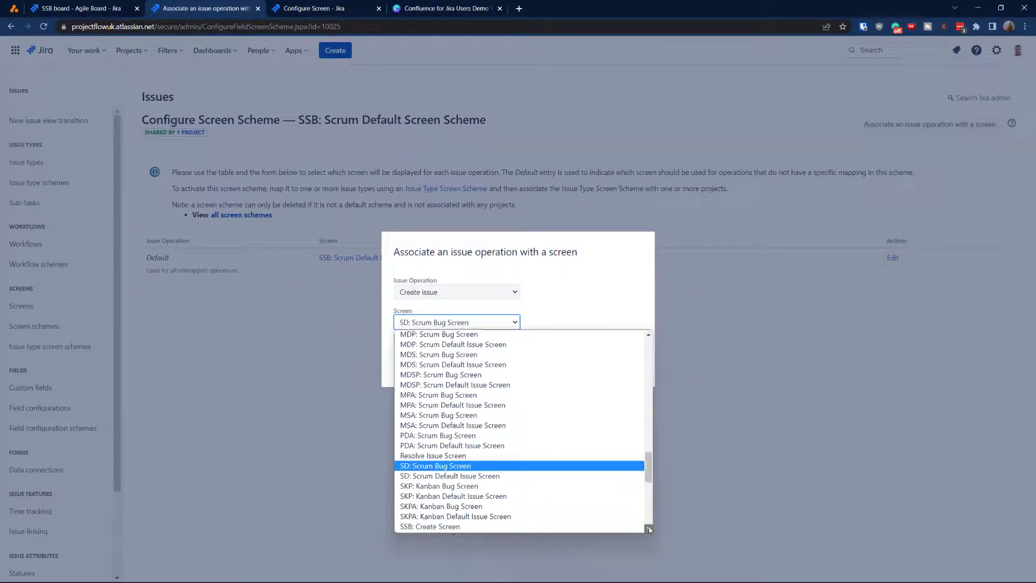
{"action": "left_click", "coordinate": [649, 528]}
{"action": "left_click", "coordinate": [649, 529]}
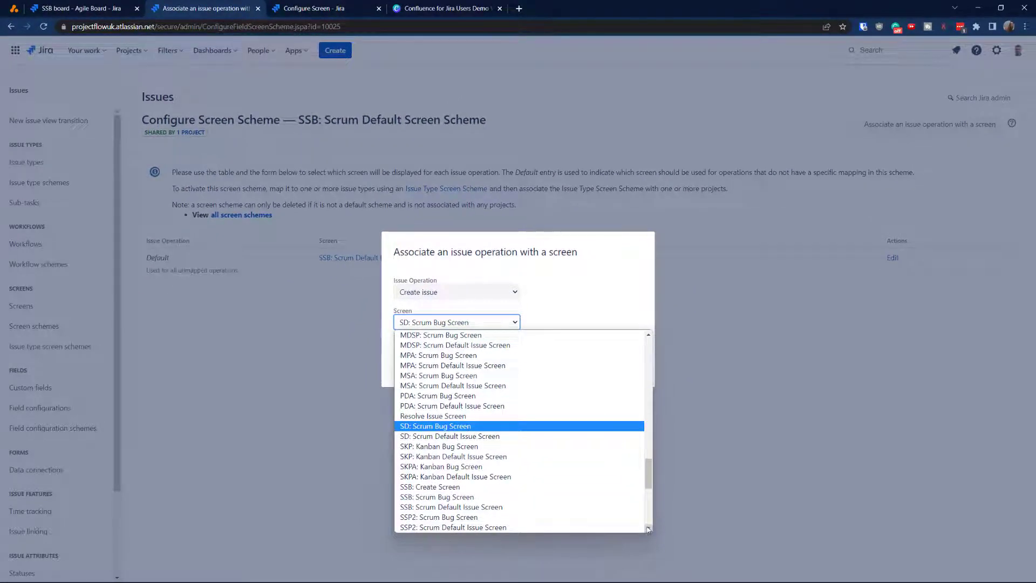
{"action": "left_click", "coordinate": [476, 488]}
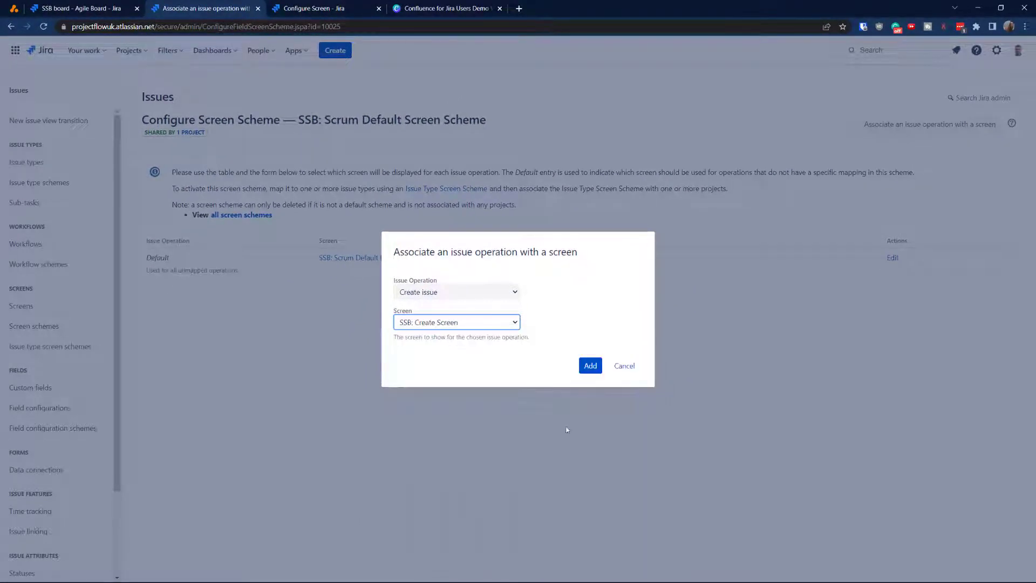
{"action": "left_click", "coordinate": [589, 366]}
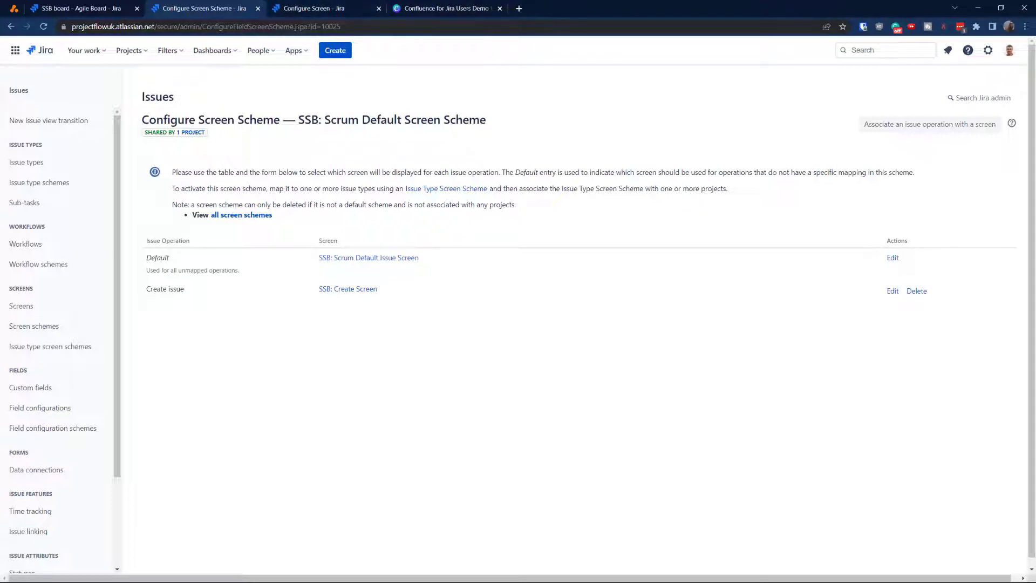
Open the Sample Scrum Project B board, check the fields offered in the Create issue dialog, and close it
{"action": "left_click", "coordinate": [303, 9]}
{"action": "left_click", "coordinate": [129, 50]}
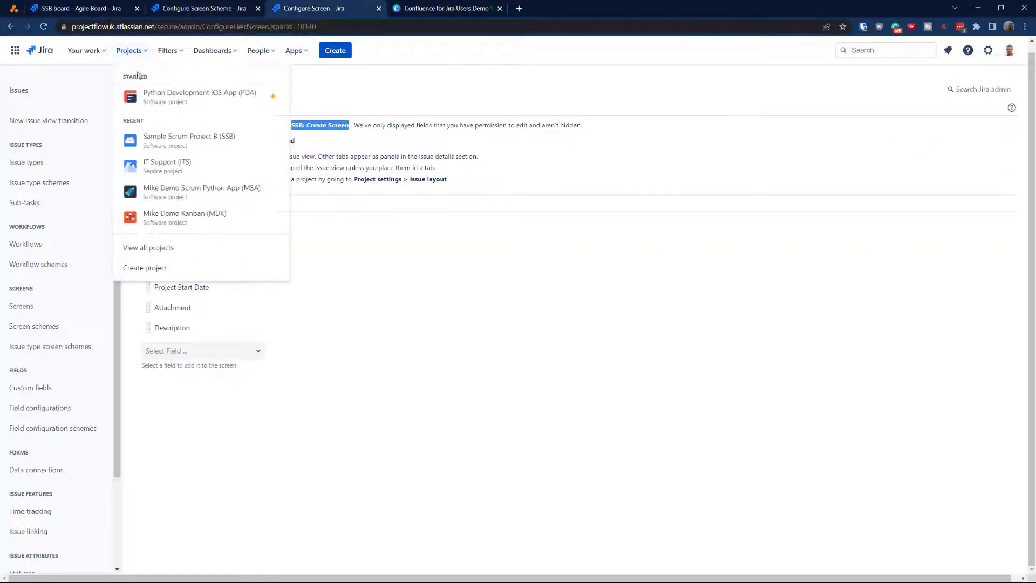
{"action": "left_click", "coordinate": [186, 159]}
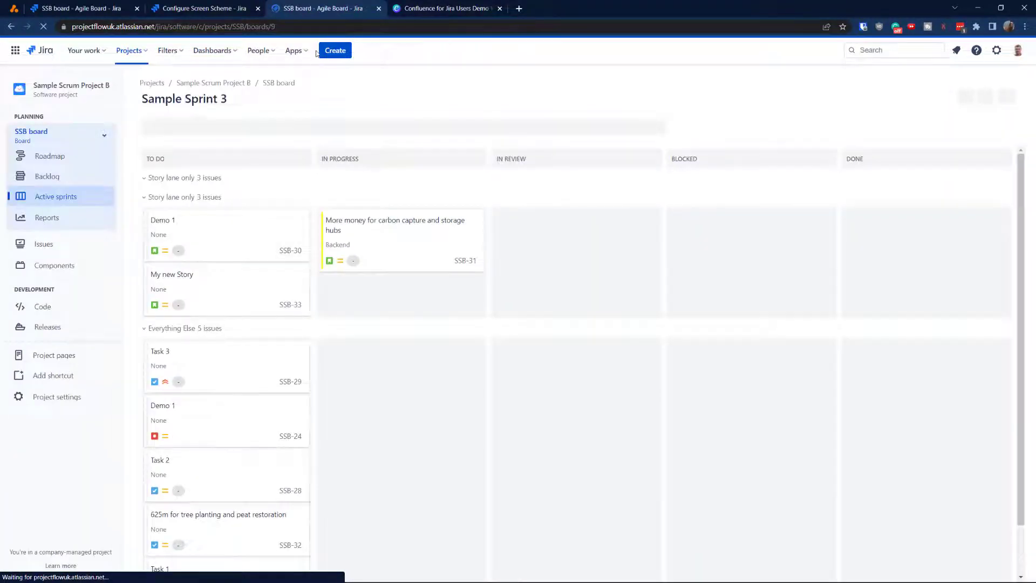
{"action": "left_click", "coordinate": [334, 51]}
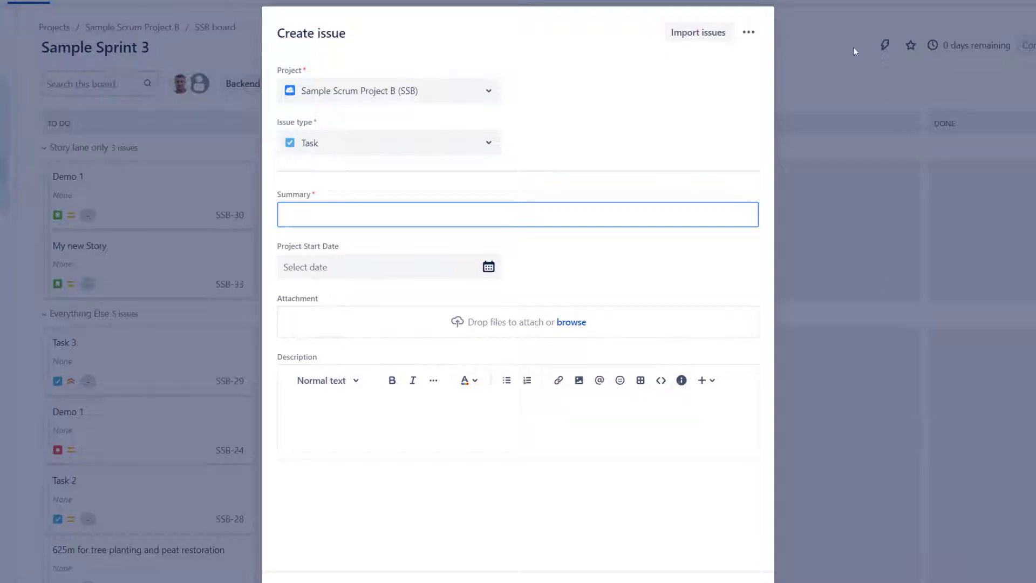
{"action": "left_click", "coordinate": [748, 35]}
{"action": "left_click", "coordinate": [717, 60]}
{"action": "key", "text": "Escape"}
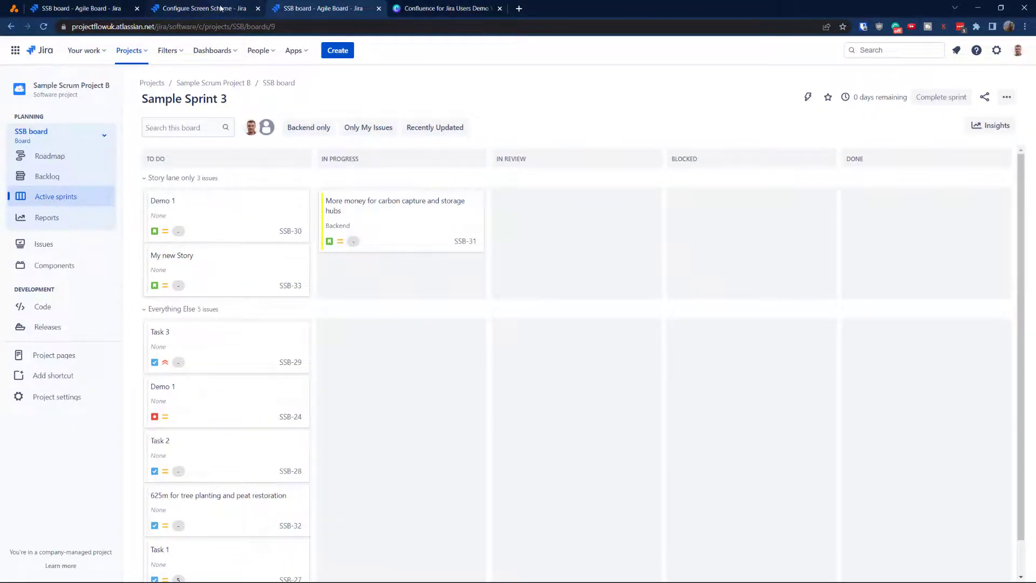
Compare the screen scheme's associations with the fields shown in the Demo 1 issue view, and close the issue
{"action": "left_click", "coordinate": [220, 8]}
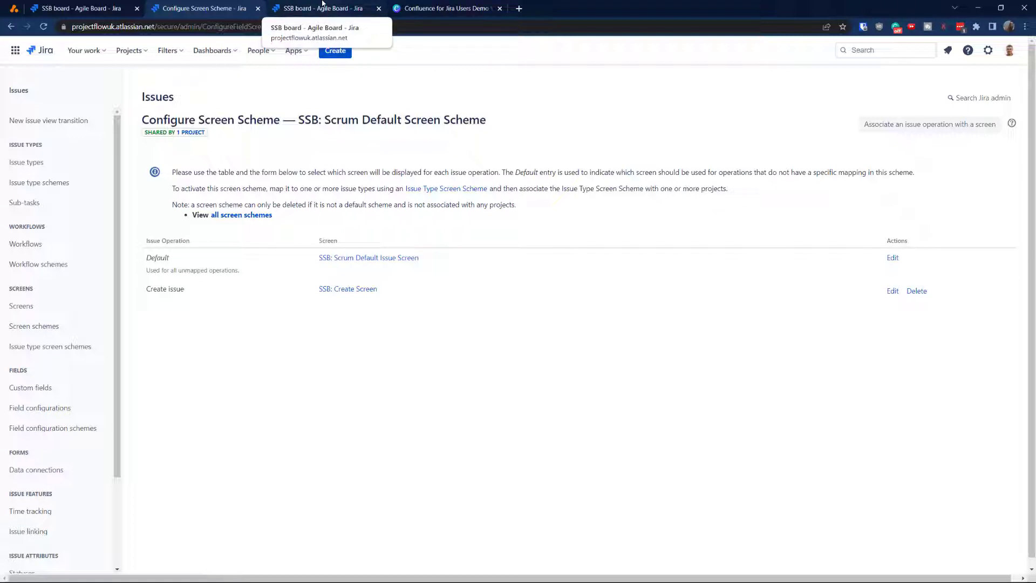
{"action": "left_click", "coordinate": [304, 5]}
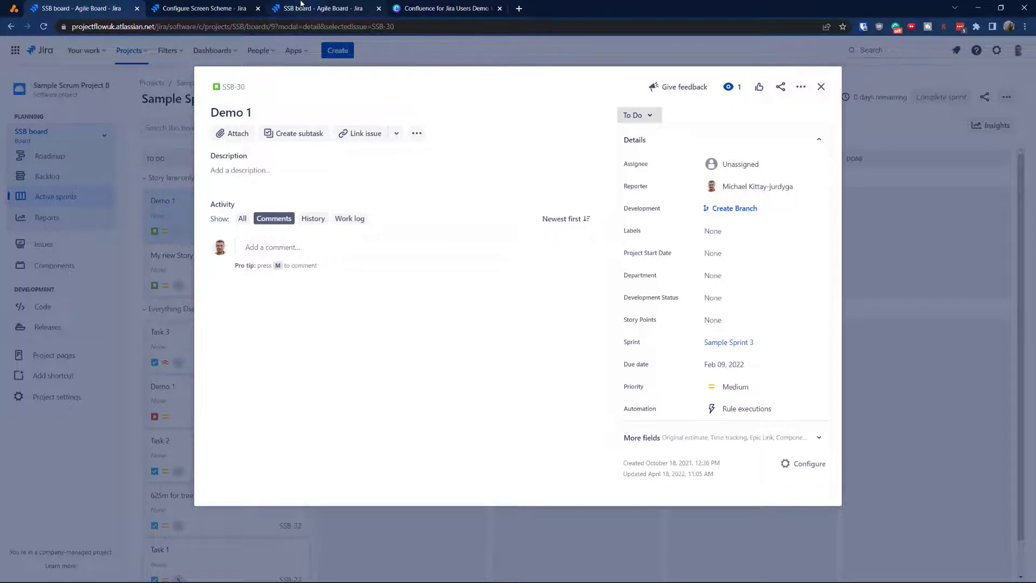
{"action": "key", "text": "Escape"}
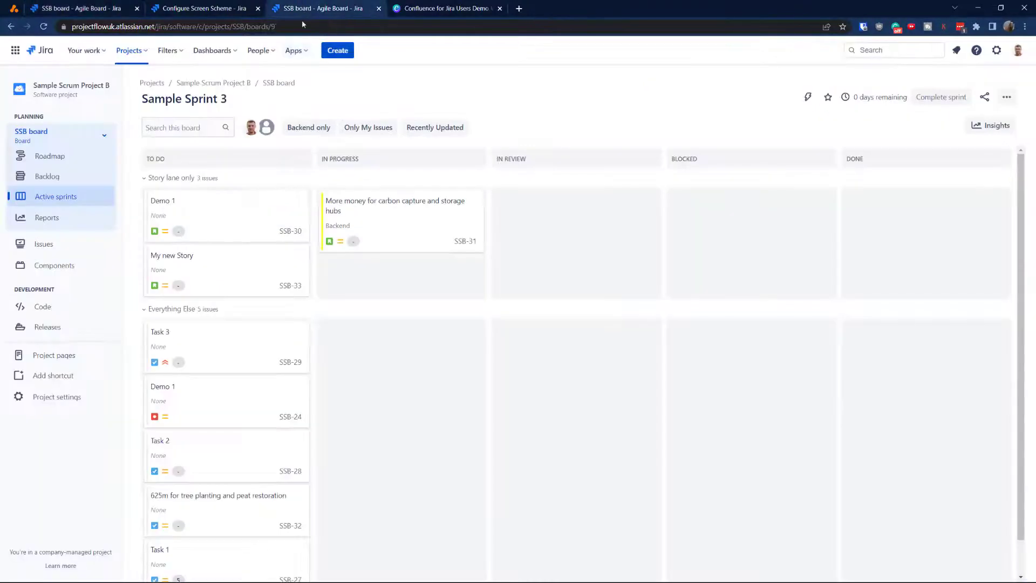
Open the Screens page in the project settings of Sample Scrum Project B
{"action": "left_click", "coordinate": [49, 408]}
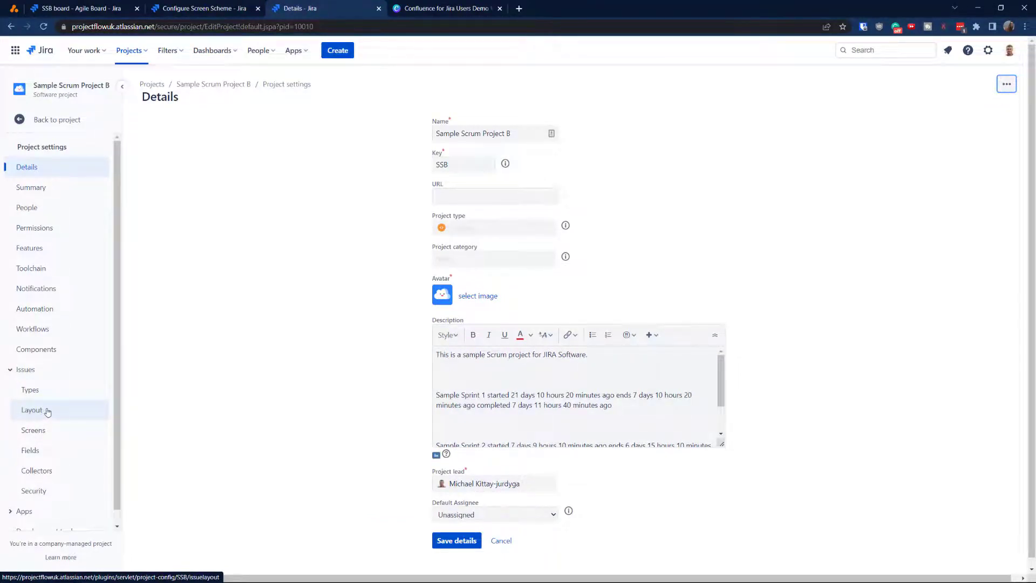
{"action": "scroll", "coordinate": [47, 429], "scroll_direction": "down", "scroll_amount": 1}
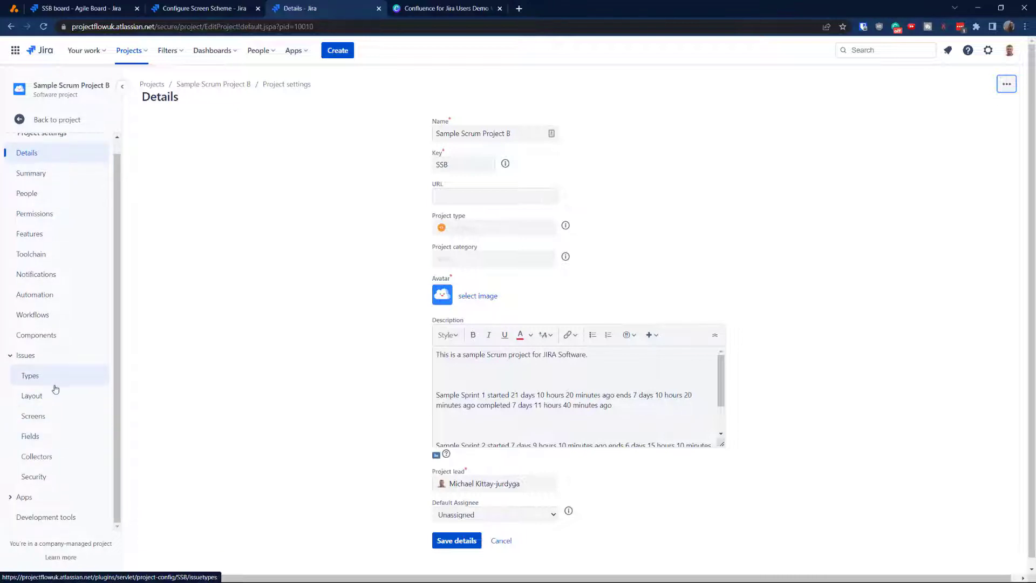
{"action": "left_click", "coordinate": [38, 416]}
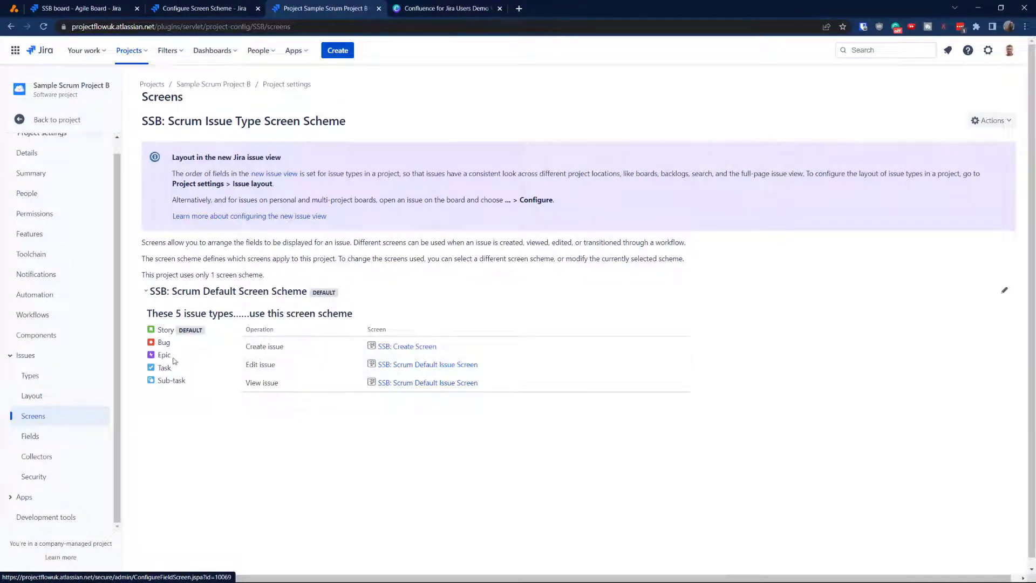
Copy the name of the project's Edit issue screen and filter the Screens administration list for SSB: Scrum Default Issue Screen
{"action": "mouse_move", "coordinate": [161, 342]}
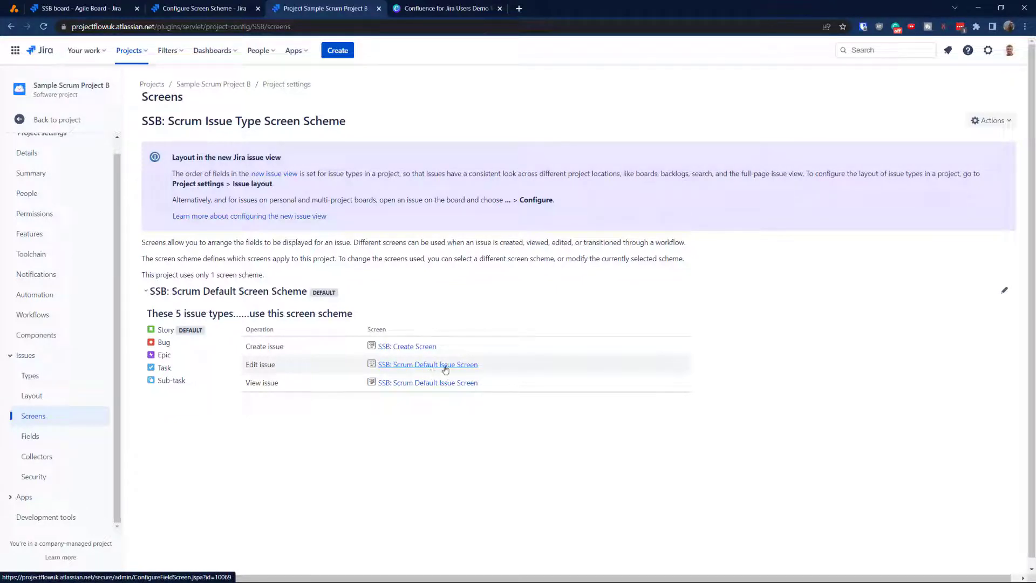
{"action": "left_click_drag", "start_coordinate": [482, 365], "coordinate": [372, 364]}
{"action": "key", "text": "ctrl+c"}
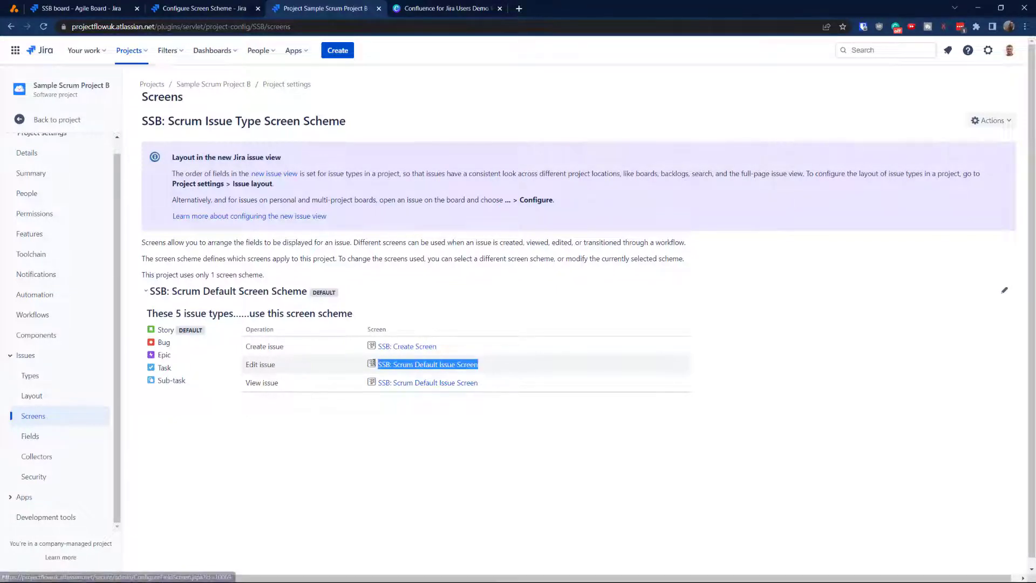
{"action": "left_click", "coordinate": [211, 8]}
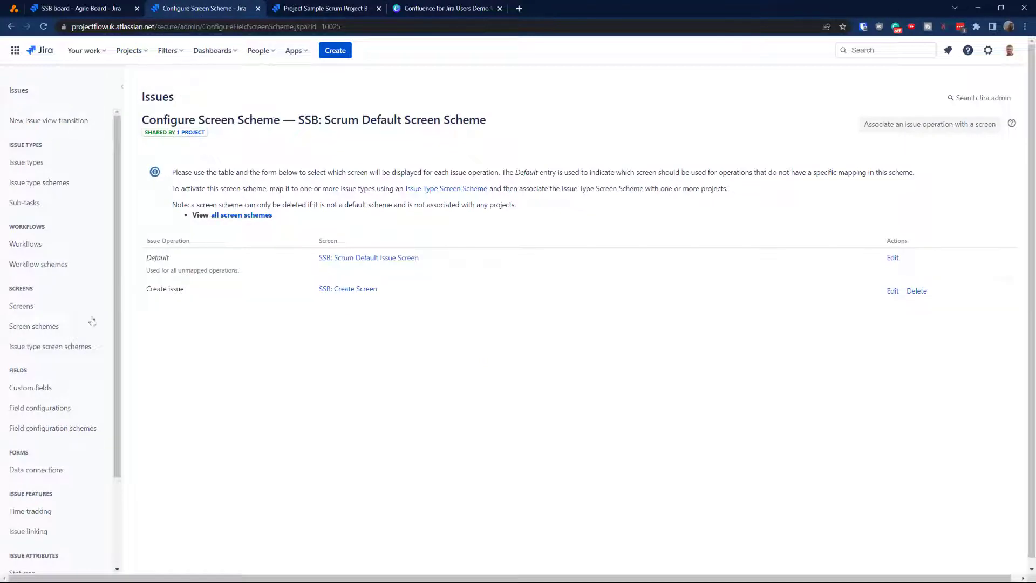
{"action": "key", "text": "period"}
{"action": "type", "text": "sc"}
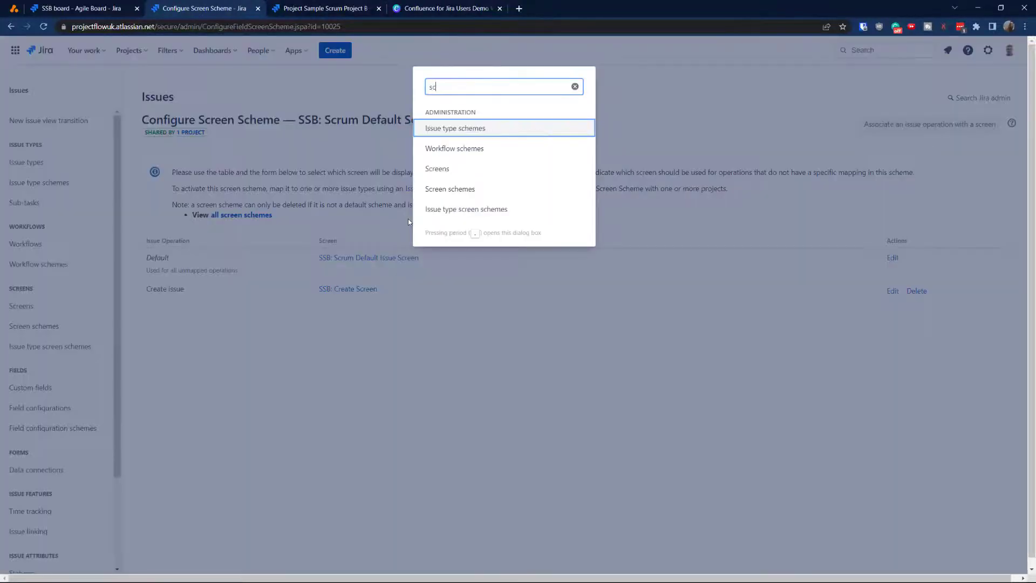
{"action": "type", "text": "reen"}
{"action": "key", "text": "Return"}
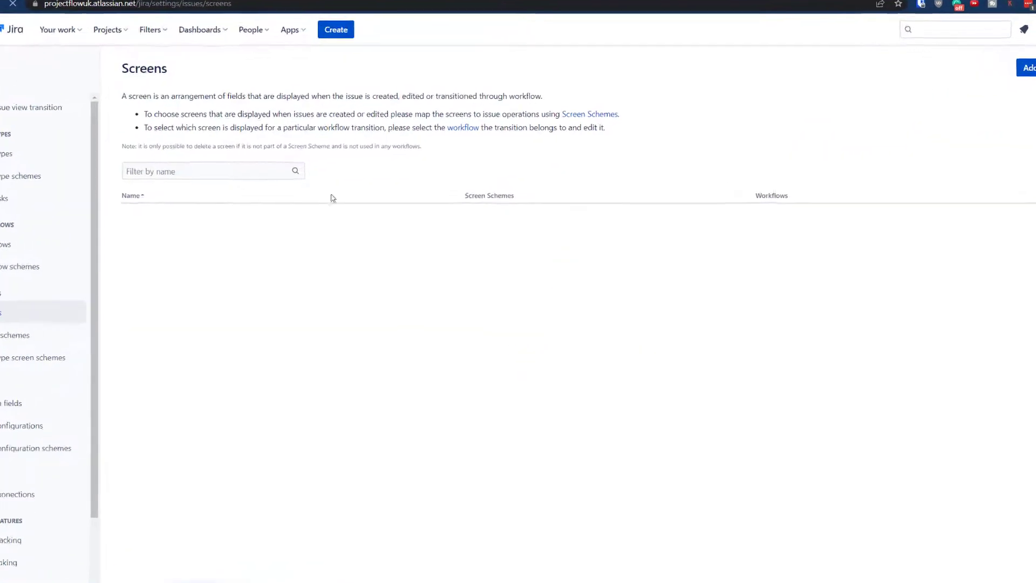
{"action": "left_click", "coordinate": [249, 167]}
{"action": "key", "text": "ctrl+v"}
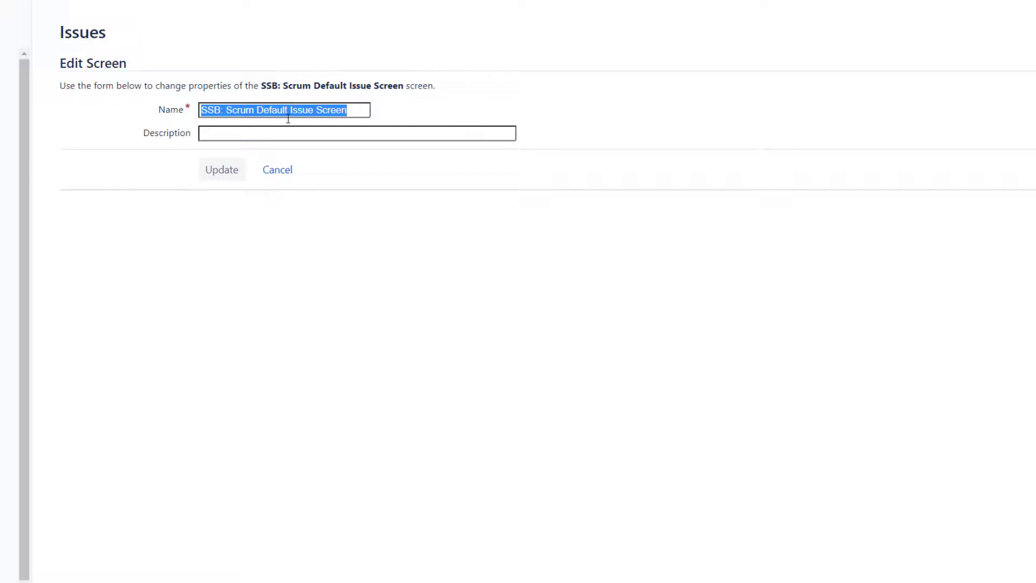
Rename the SSB: Scrum Default Issue Screen as SSB: View / Edit and save the update
{"action": "type", "text": "SSB"}
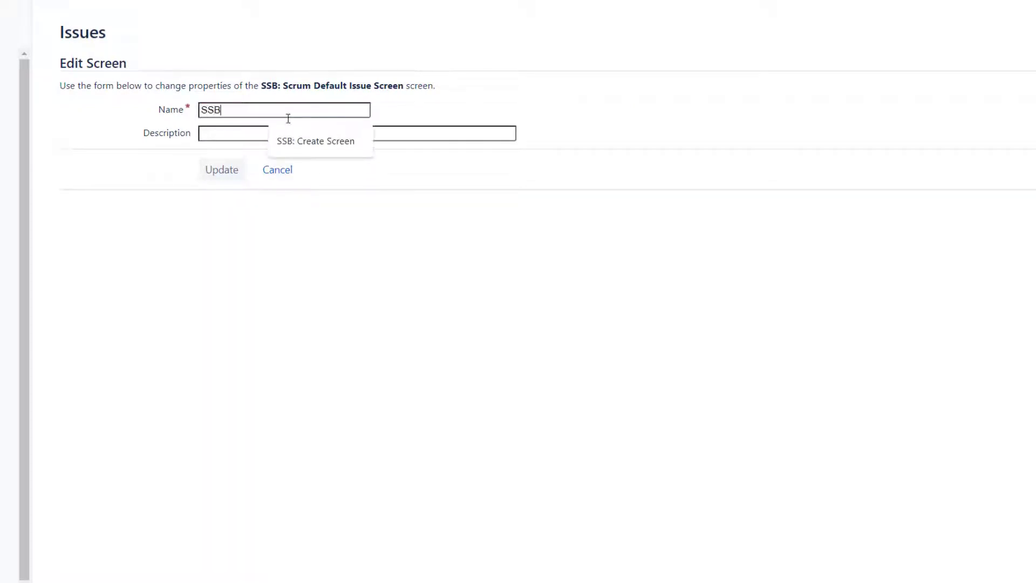
{"action": "type", "text": ": View / Edit"}
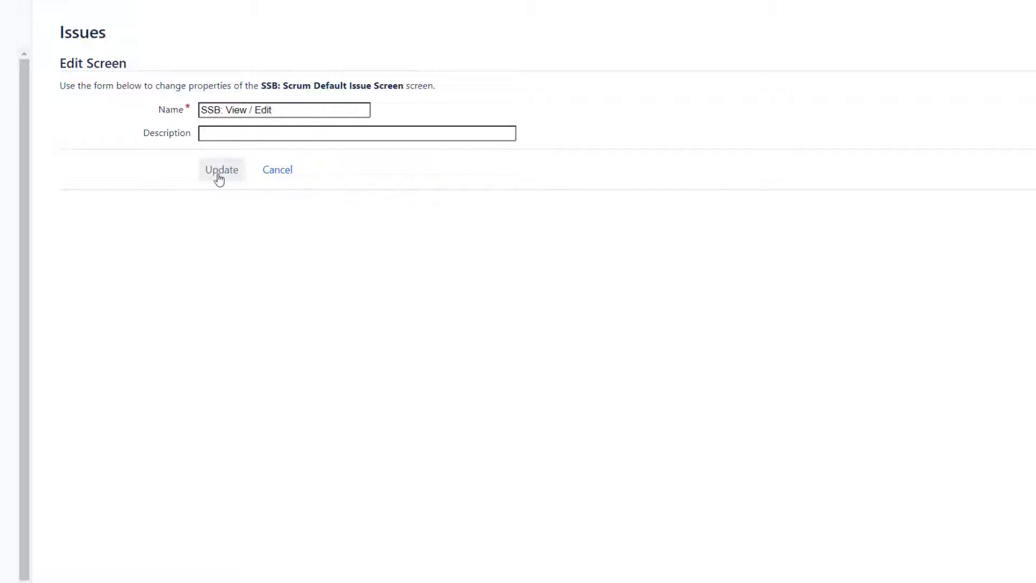
{"action": "left_click", "coordinate": [221, 171]}
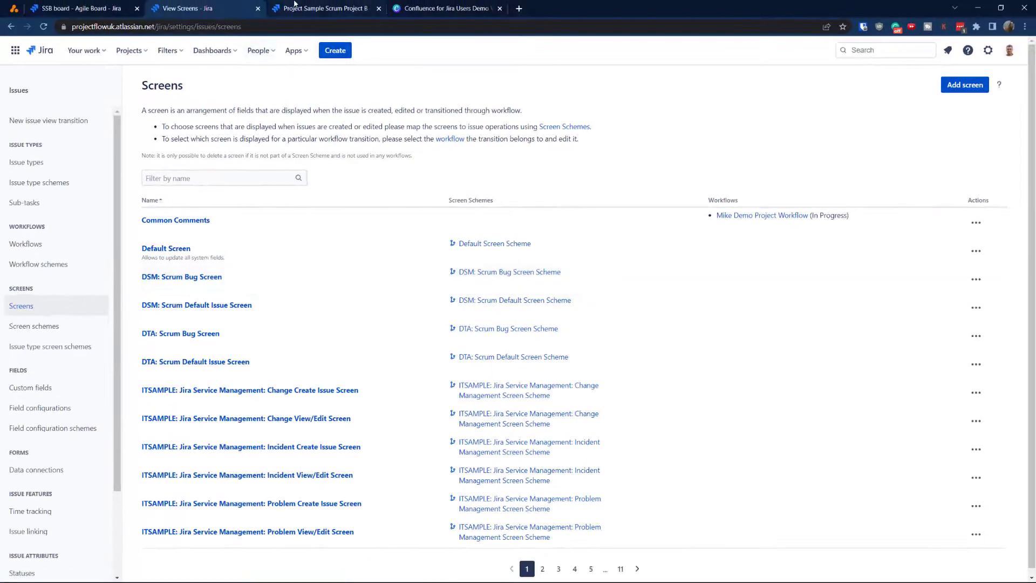
Reload the Screens settings of Sample Scrum Project B and check which screens the Edit issue and View issue operations use
{"action": "left_click", "coordinate": [301, 8]}
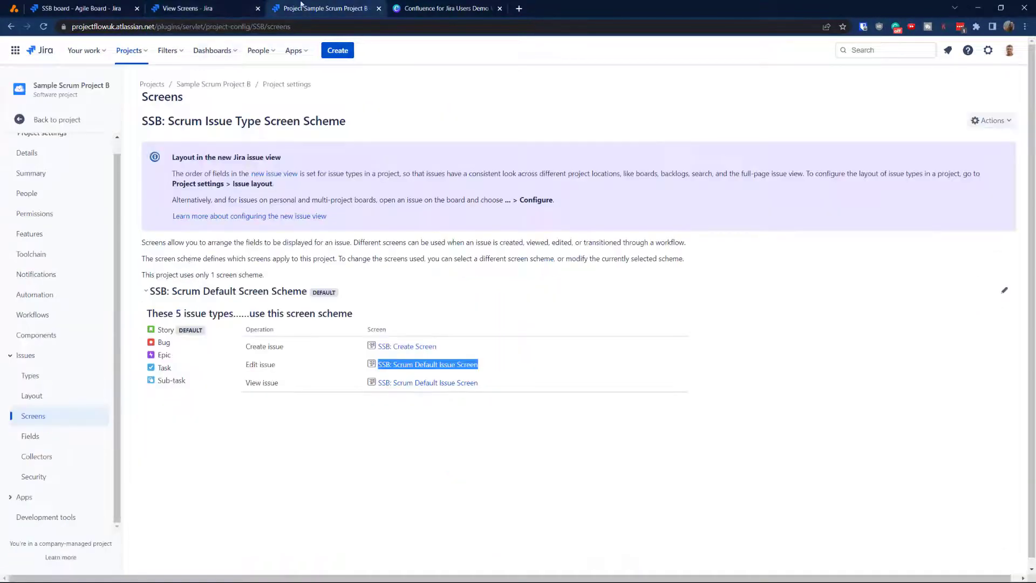
{"action": "left_click", "coordinate": [46, 420]}
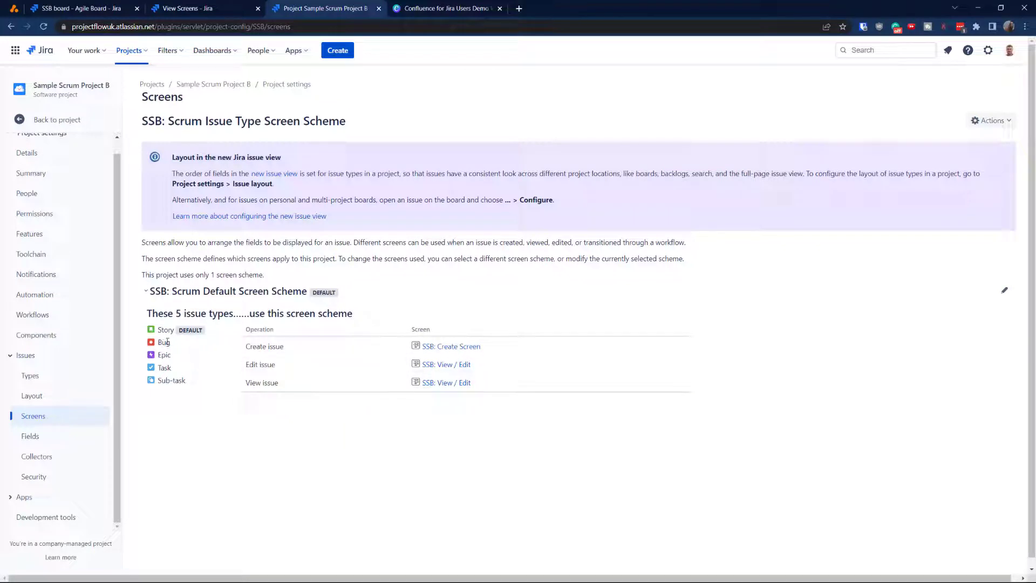
{"action": "mouse_move", "coordinate": [167, 343]}
{"action": "left_click_drag", "start_coordinate": [495, 369], "coordinate": [423, 366]}
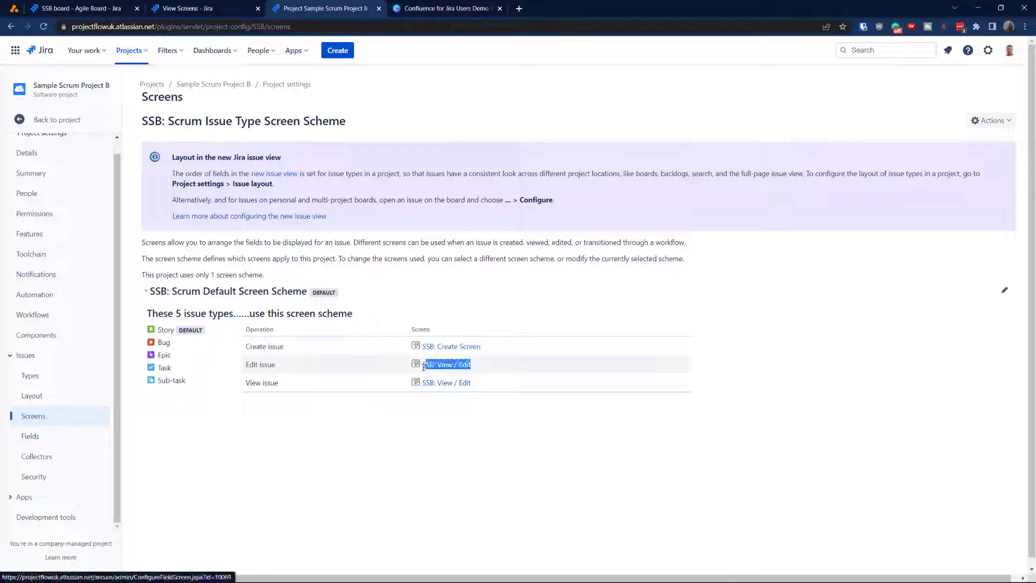
Add a new screen named SSB: Bug - Create in the Screens administration
{"action": "left_click", "coordinate": [179, 7]}
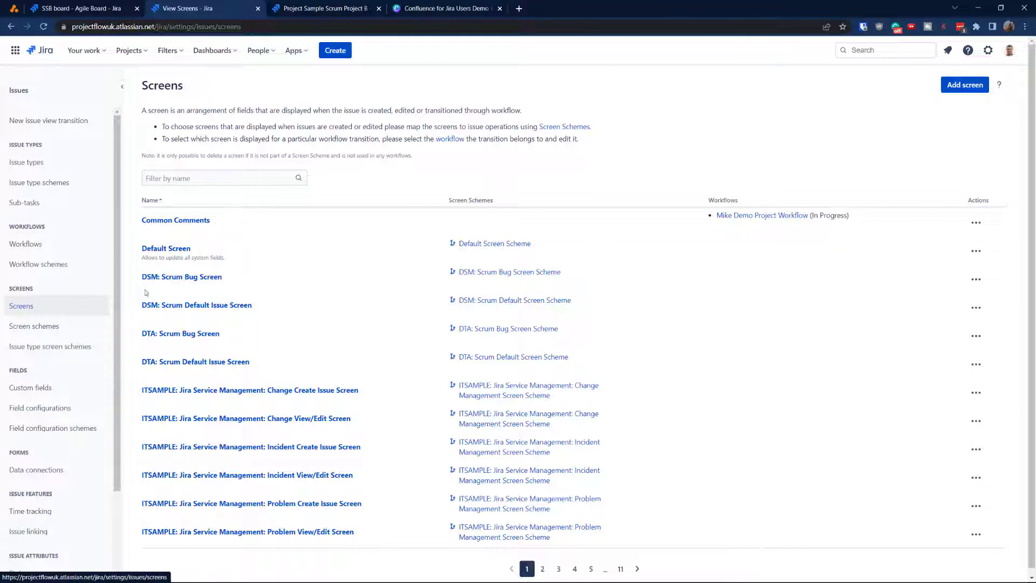
{"action": "left_click", "coordinate": [970, 85]}
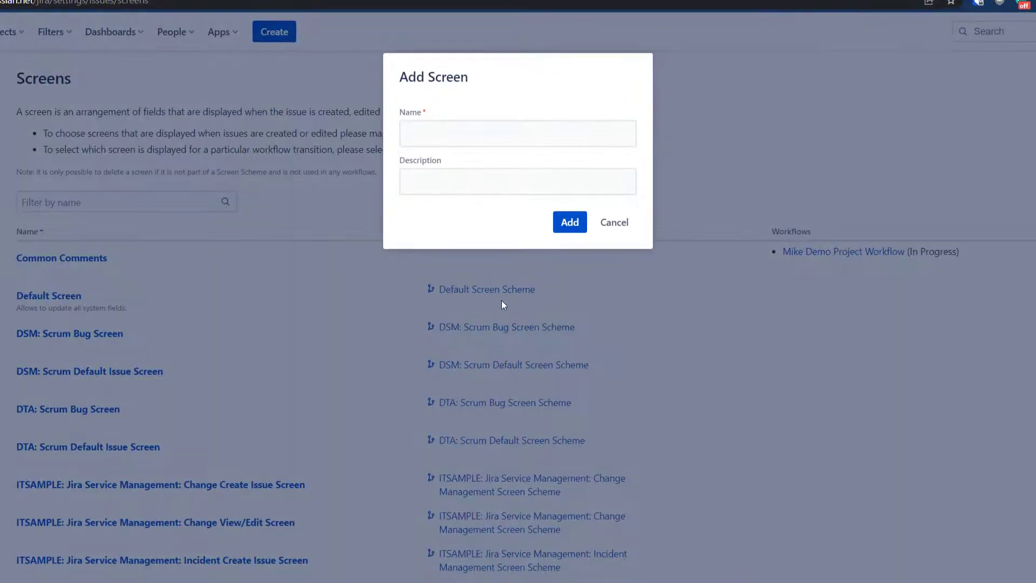
{"action": "left_click", "coordinate": [437, 129]}
{"action": "type", "text": "SSB"}
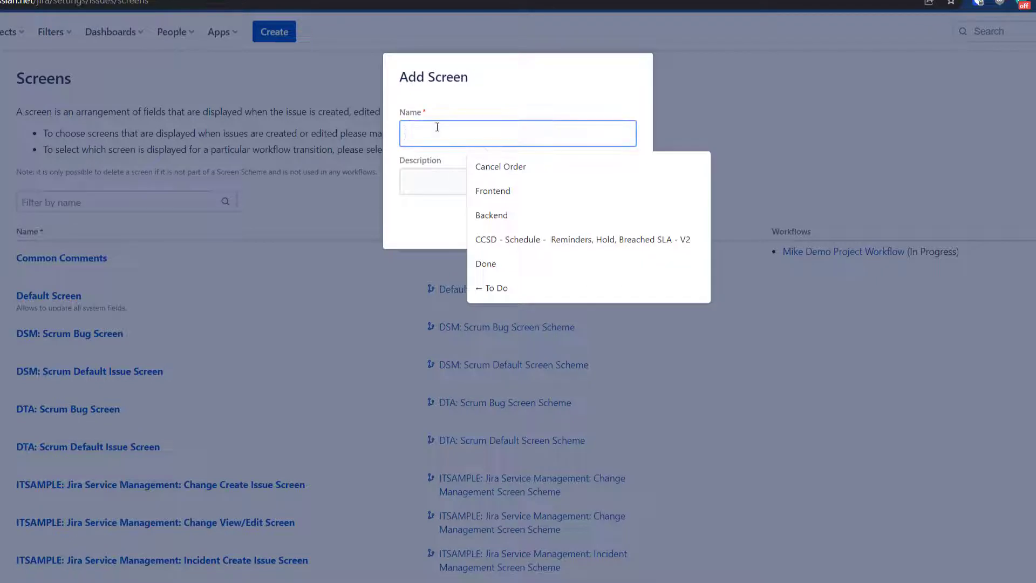
{"action": "type", "text": ":"}
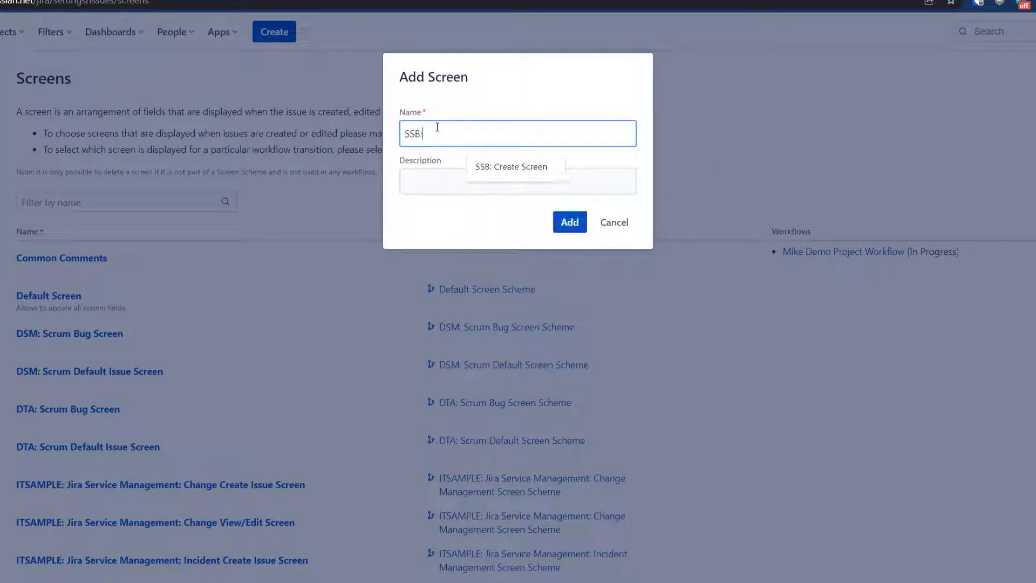
{"action": "type", "text": " Bug"}
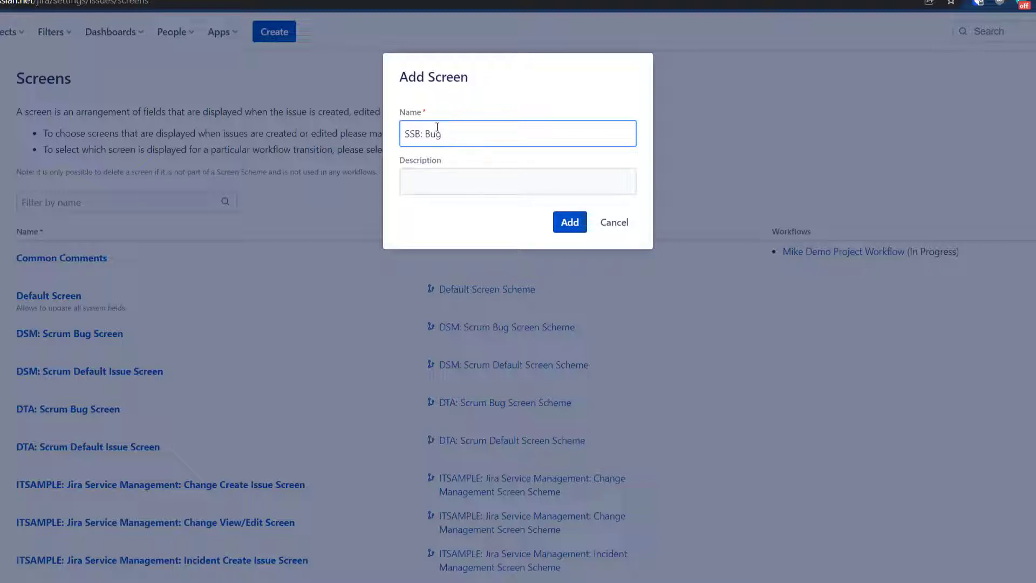
{"action": "type", "text": " - Create"}
{"action": "key", "text": "ctrl+a"}
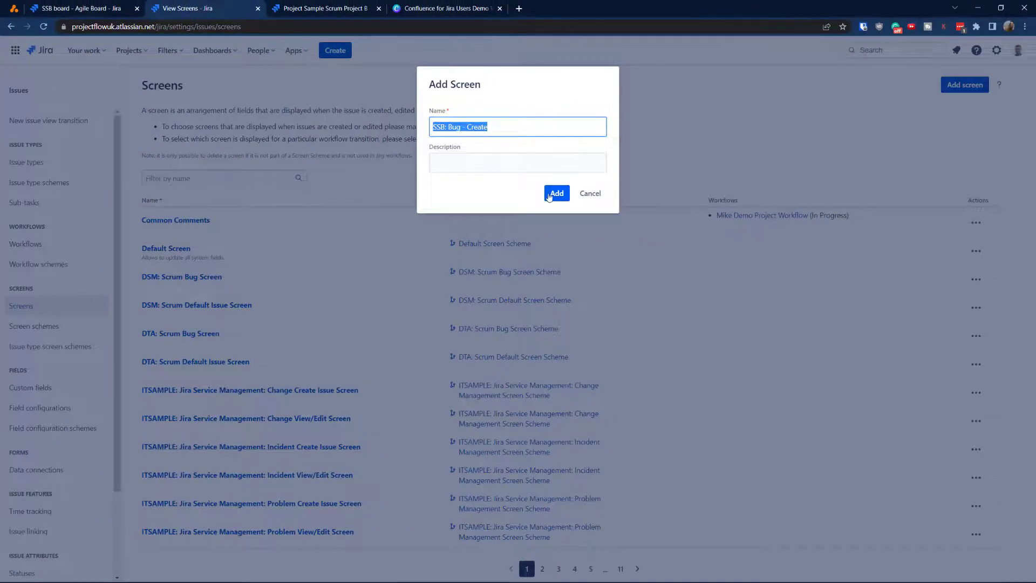
{"action": "left_click", "coordinate": [555, 193]}
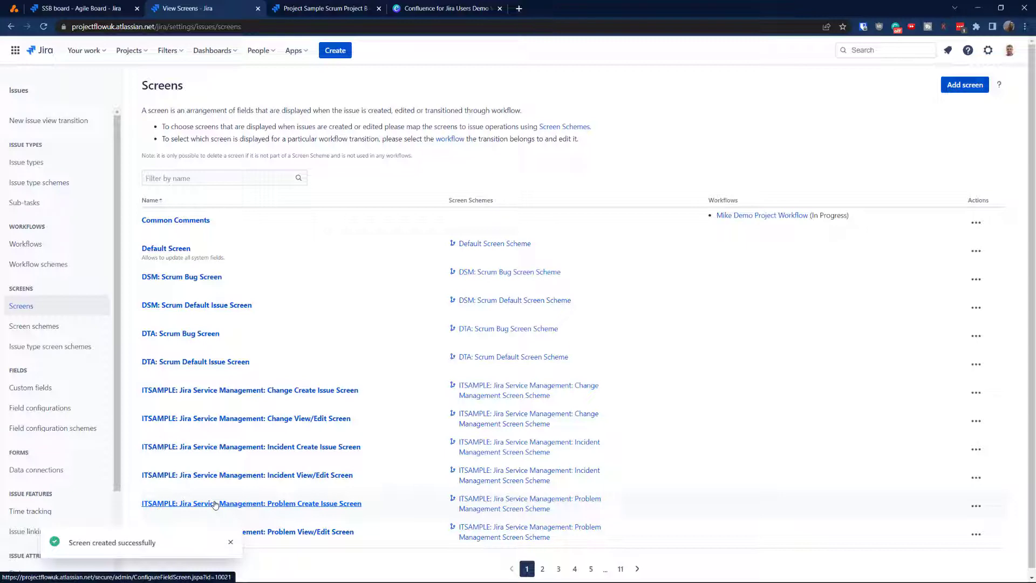
Add a screen scheme named SSB Screen Scheme with SSB: Bug - Create as its default screen
{"action": "left_click", "coordinate": [46, 333]}
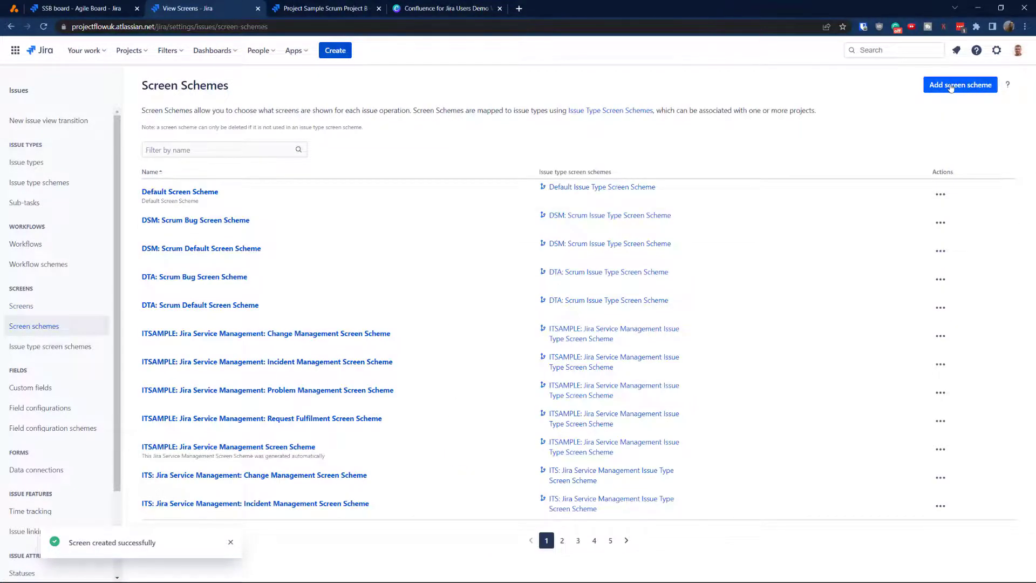
{"action": "left_click", "coordinate": [950, 88]}
{"action": "left_click", "coordinate": [406, 120]}
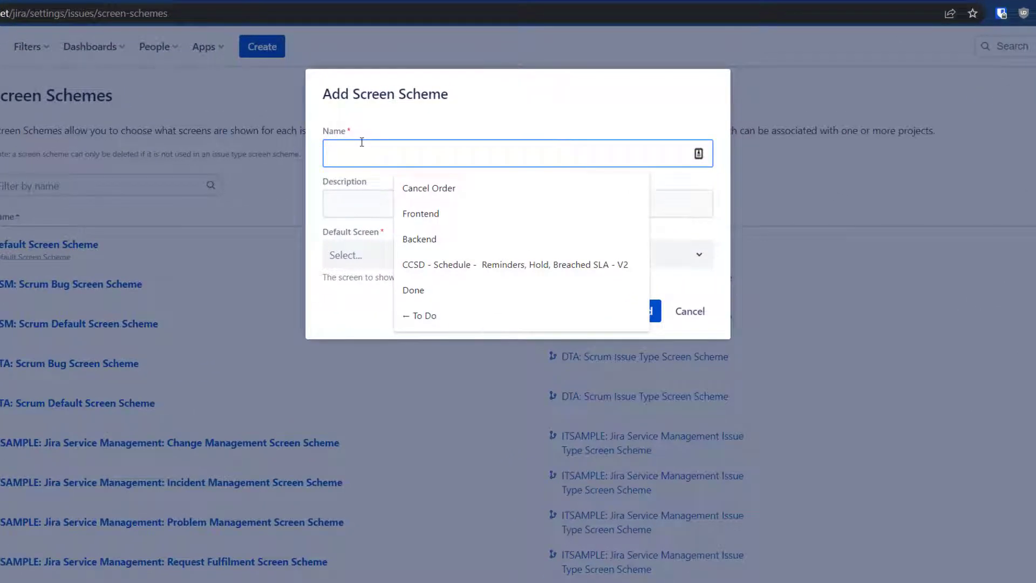
{"action": "type", "text": "SSB Scr"}
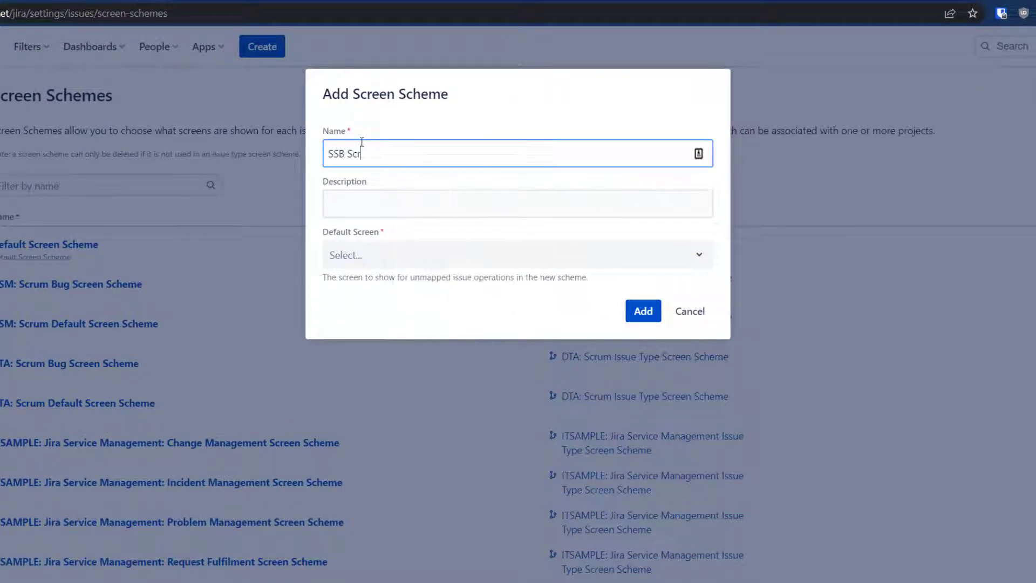
{"action": "type", "text": "een Scheme"}
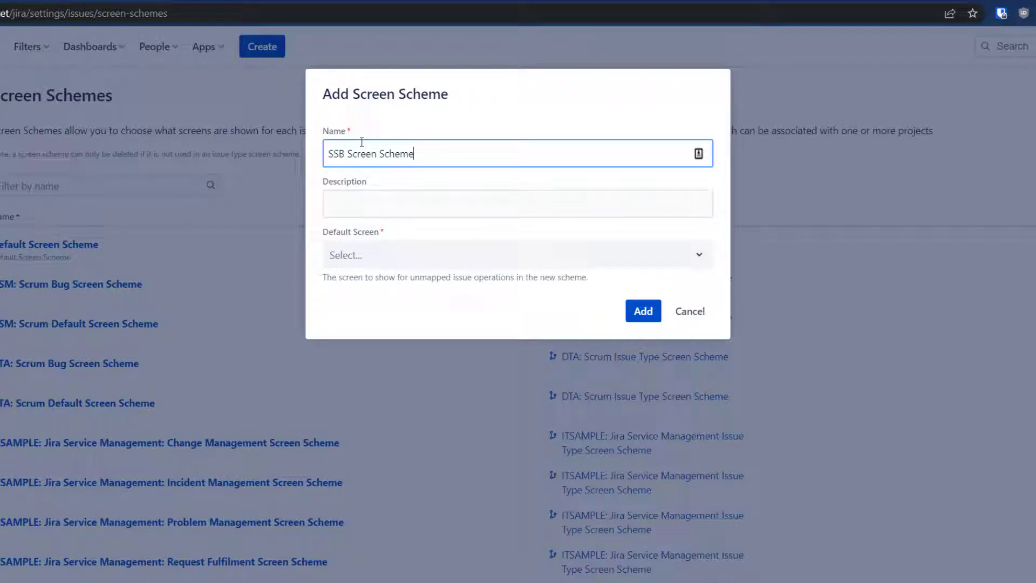
{"action": "left_click", "coordinate": [366, 254]}
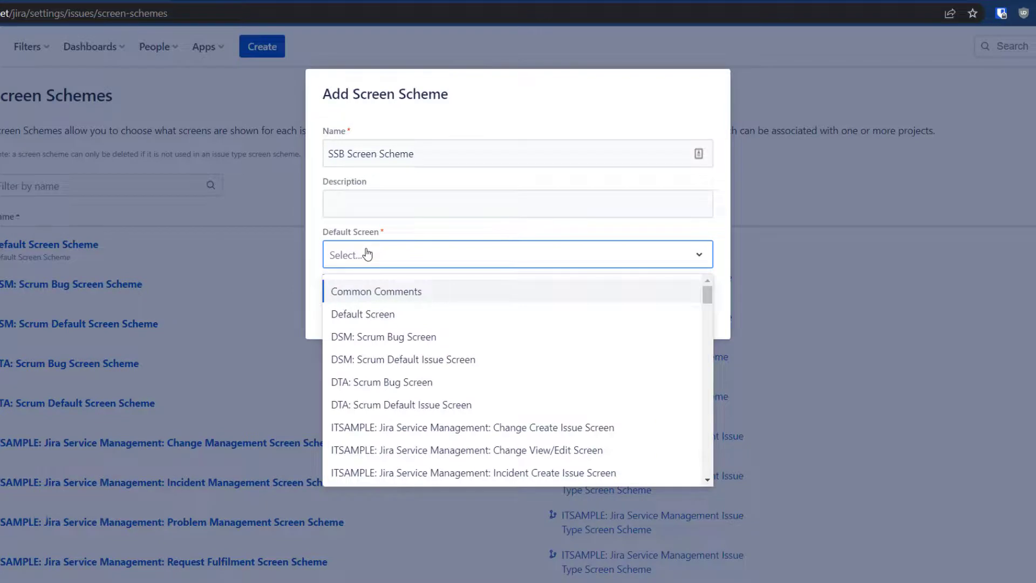
{"action": "type", "text": "ssb"}
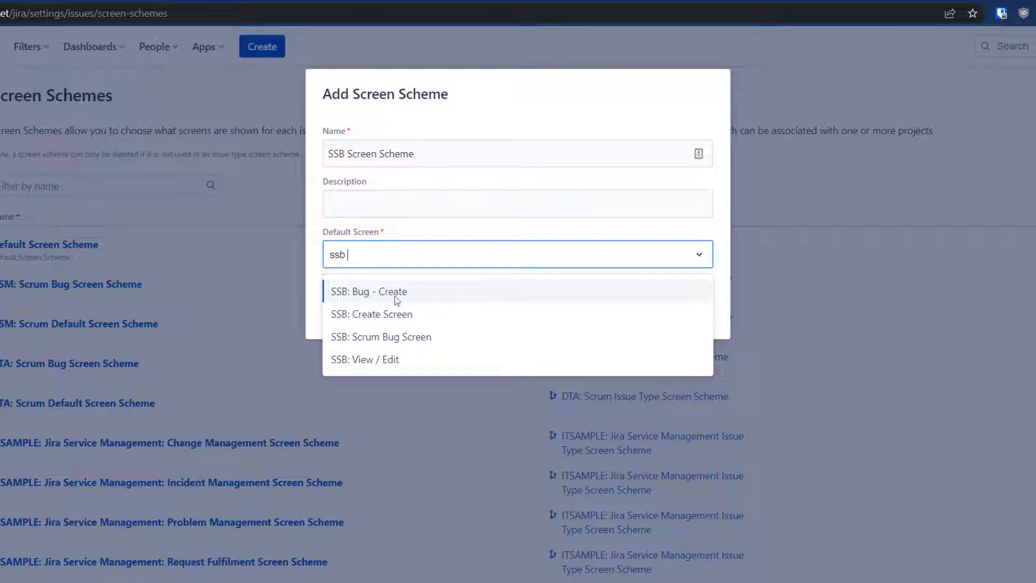
{"action": "left_click", "coordinate": [396, 294]}
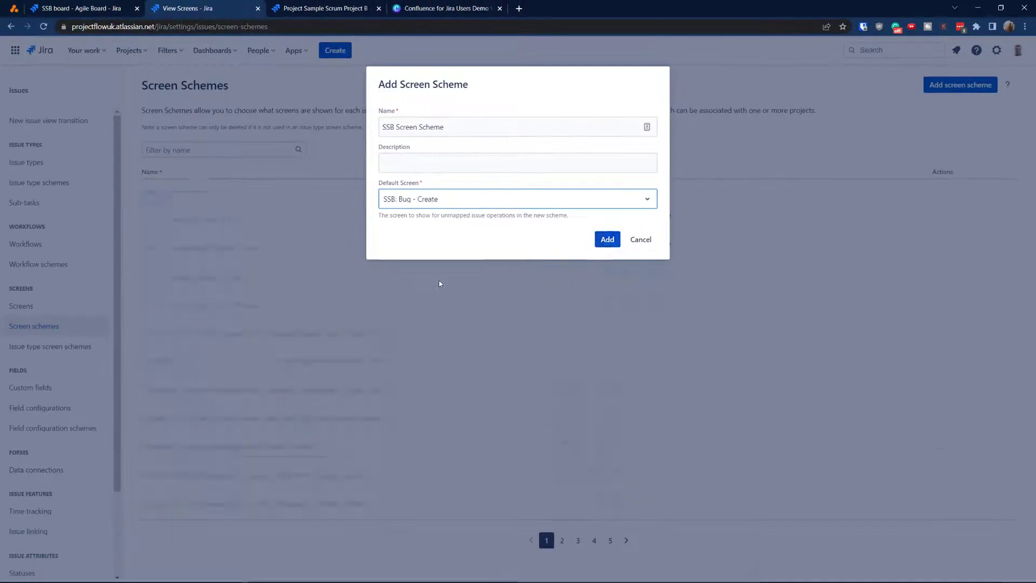
{"action": "key", "text": "Return"}
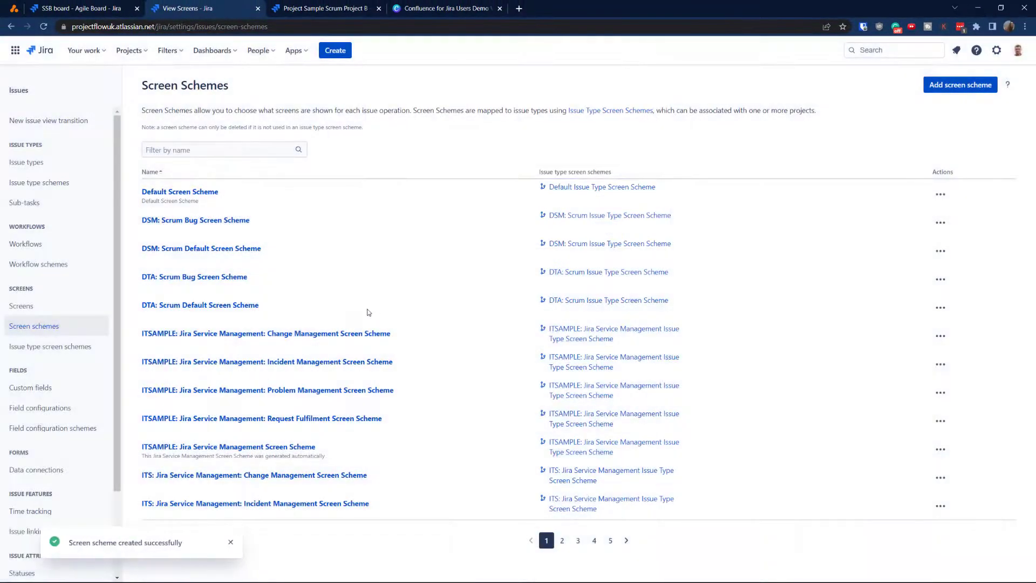
Start a new issue type screen scheme and name it SSB Issue Type Screen Scheme
{"action": "left_click", "coordinate": [44, 347]}
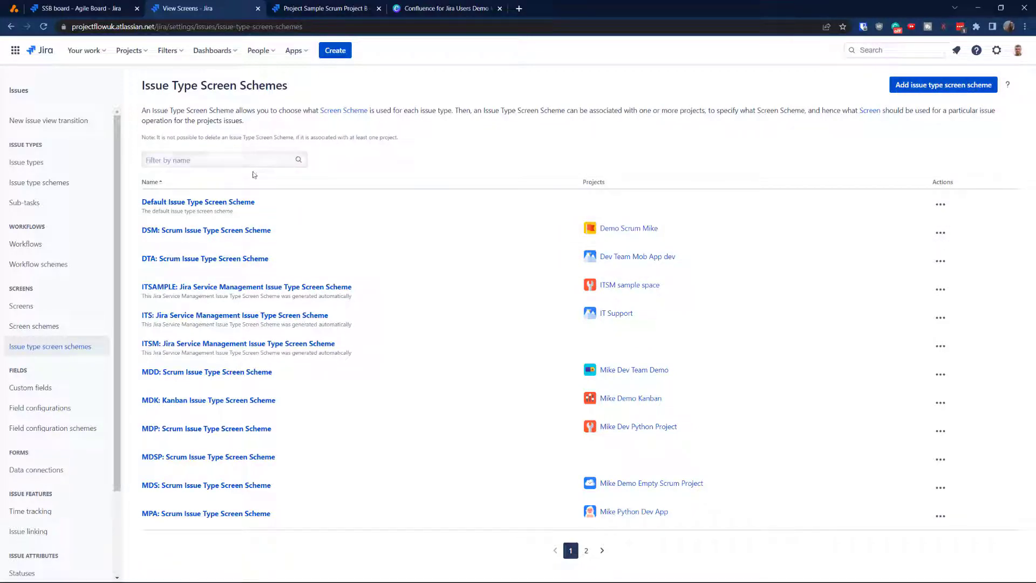
{"action": "left_click", "coordinate": [917, 86]}
{"action": "left_click", "coordinate": [403, 127]}
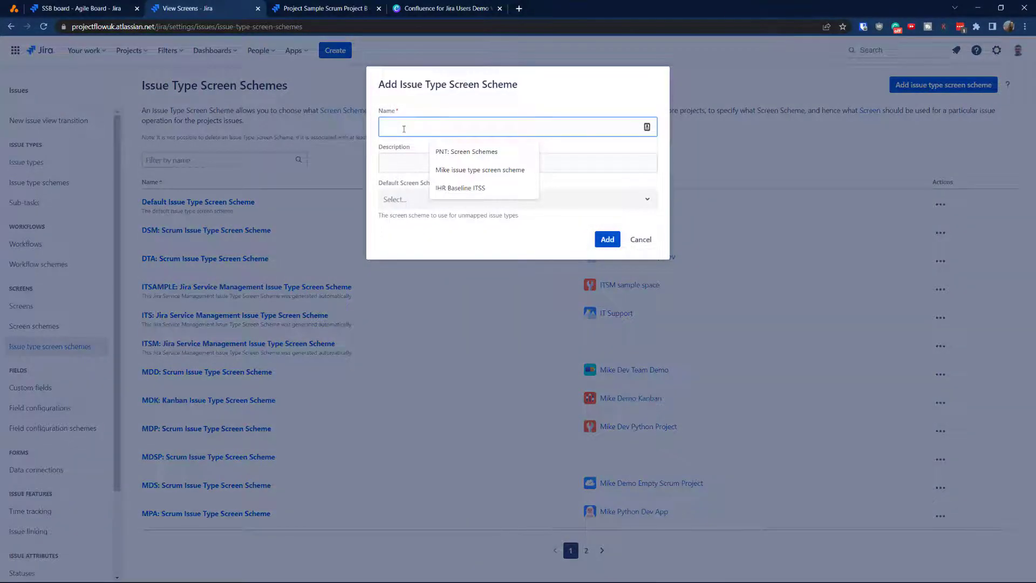
{"action": "type", "text": "SSB"}
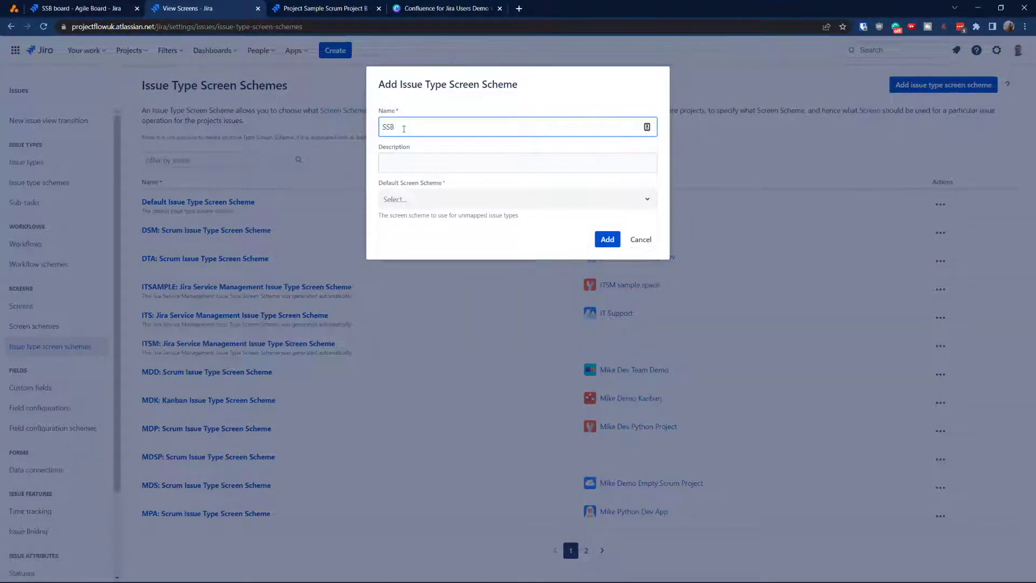
{"action": "left_click_drag", "start_coordinate": [428, 79], "coordinate": [491, 85]}
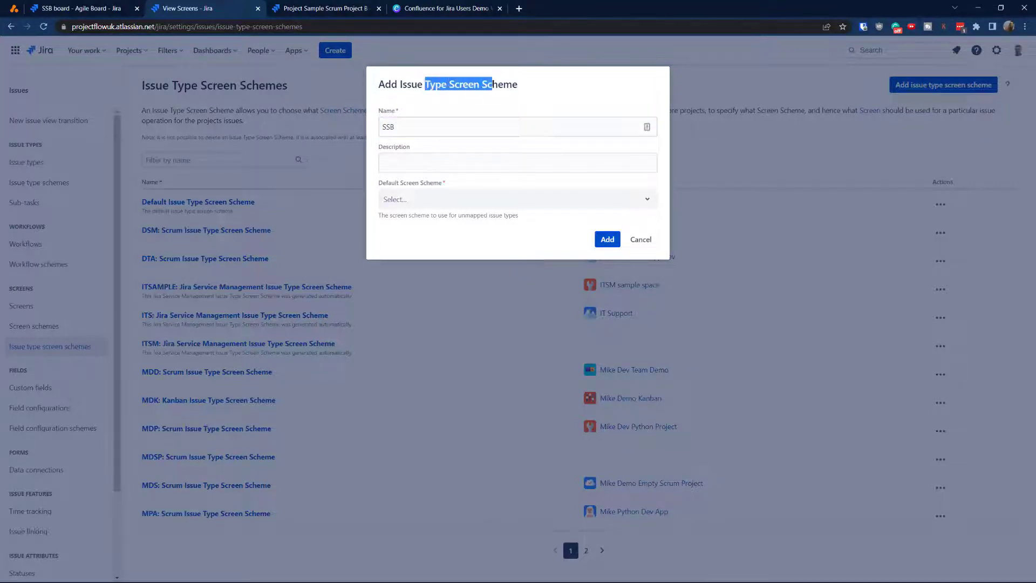
{"action": "left_click_drag", "start_coordinate": [399, 84], "coordinate": [530, 83]}
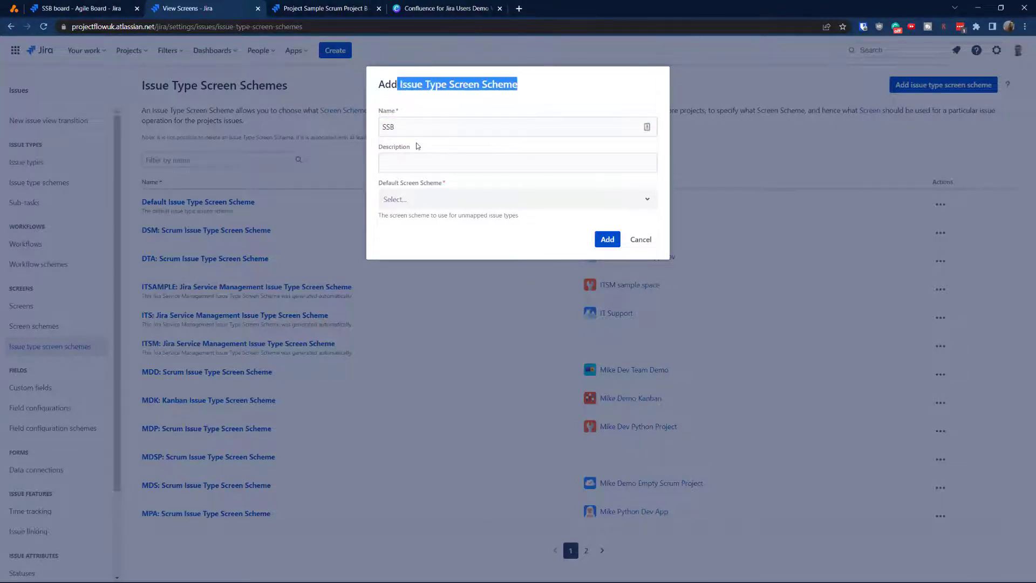
{"action": "left_click", "coordinate": [409, 126]}
{"action": "type", "text": "Issue Type Screen Scheme"}
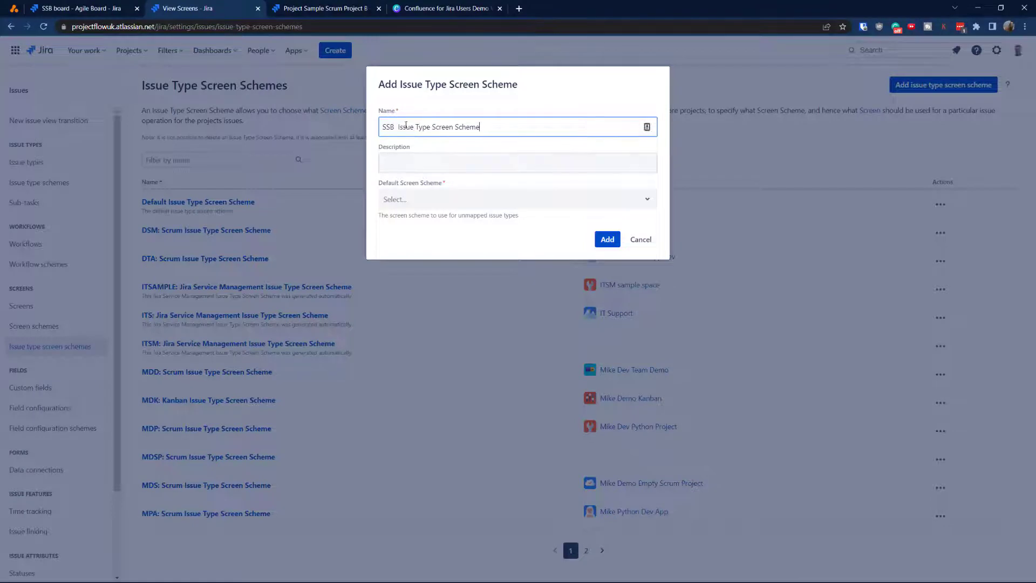
{"action": "key", "text": "BackSpace"}
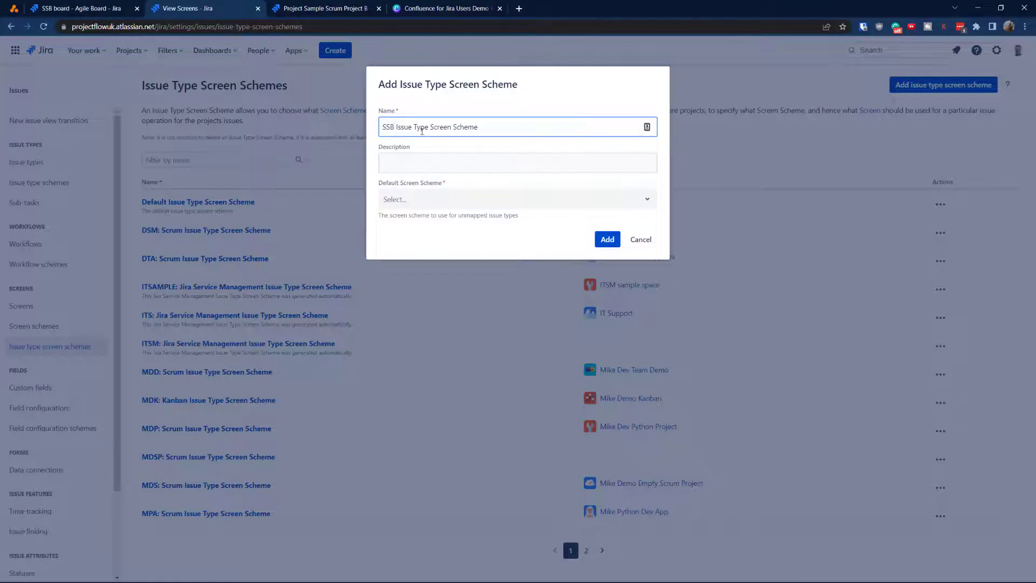
Choose SSB: Scrum Bug Screen Scheme as the default screen scheme and add the new issue type screen scheme
{"action": "left_click", "coordinate": [414, 200]}
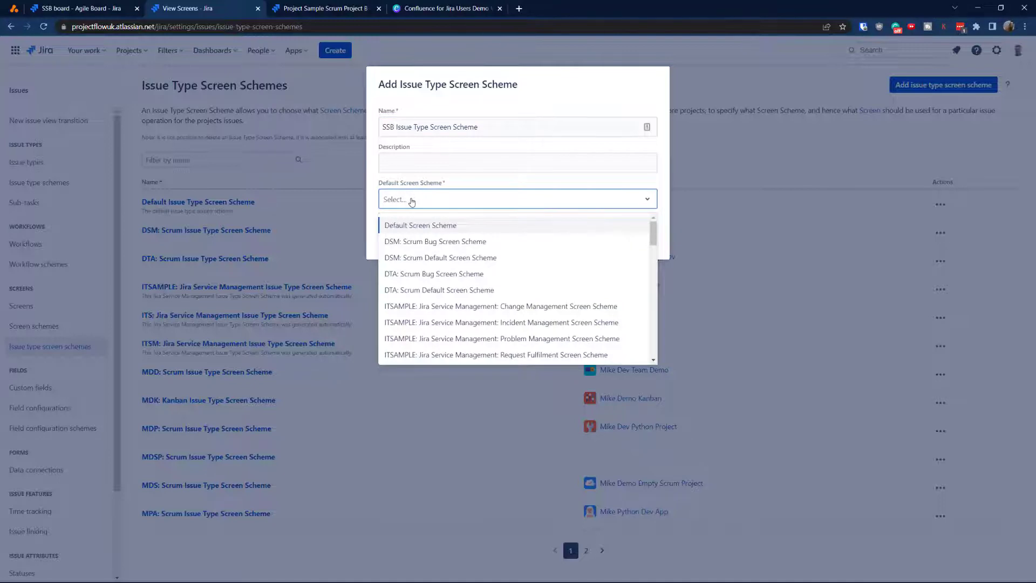
{"action": "type", "text": "SSB"}
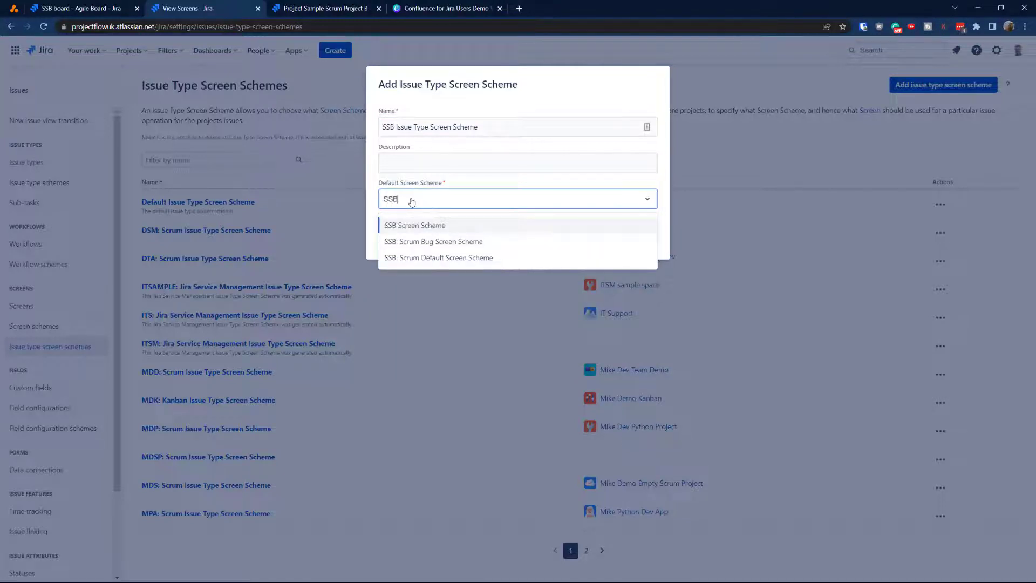
{"action": "left_click", "coordinate": [424, 243]}
{"action": "left_click", "coordinate": [606, 238]}
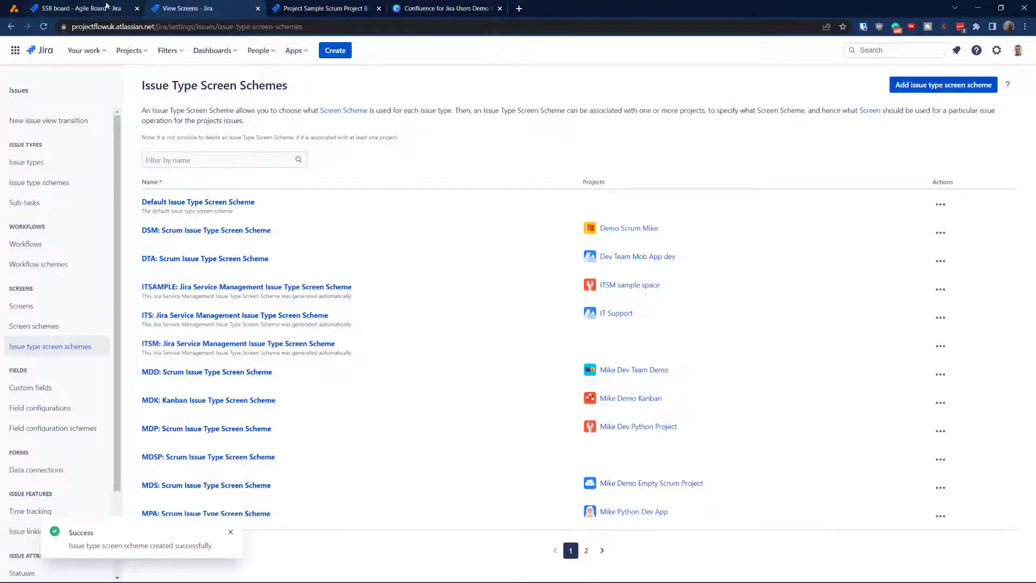
Return to the SSB board, close the open issue, and open Sample Scrum Project B's issue type screen scheme for editing from its Screens settings
{"action": "left_click", "coordinate": [106, 7]}
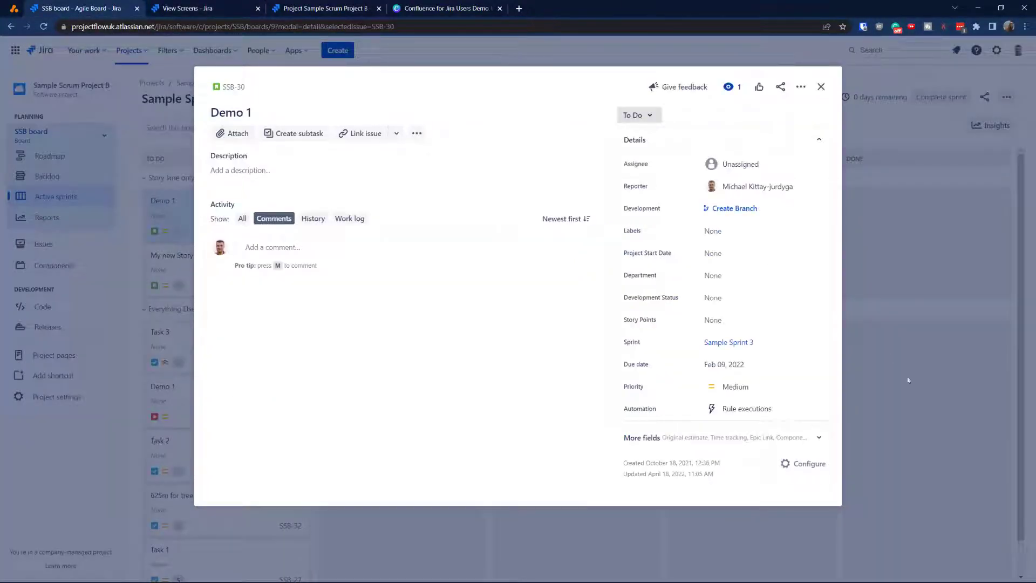
{"action": "left_click", "coordinate": [820, 86]}
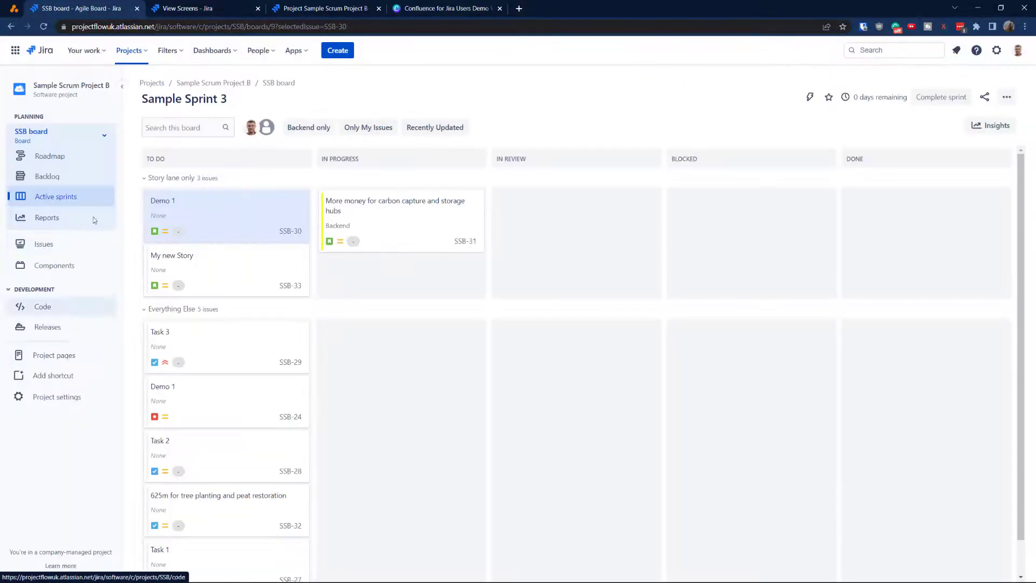
{"action": "left_click", "coordinate": [52, 396]}
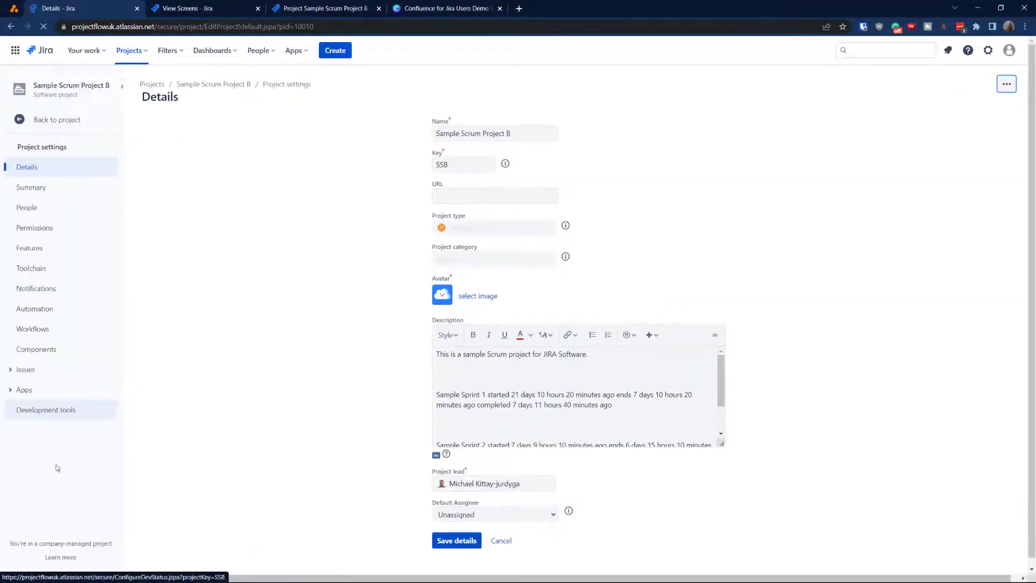
{"action": "left_click", "coordinate": [26, 368]}
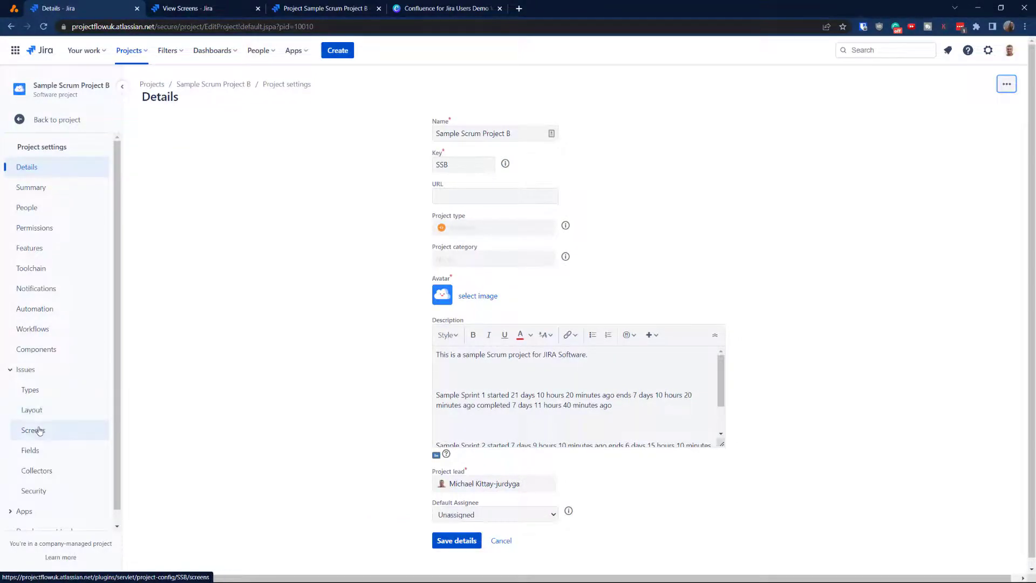
{"action": "left_click", "coordinate": [43, 437]}
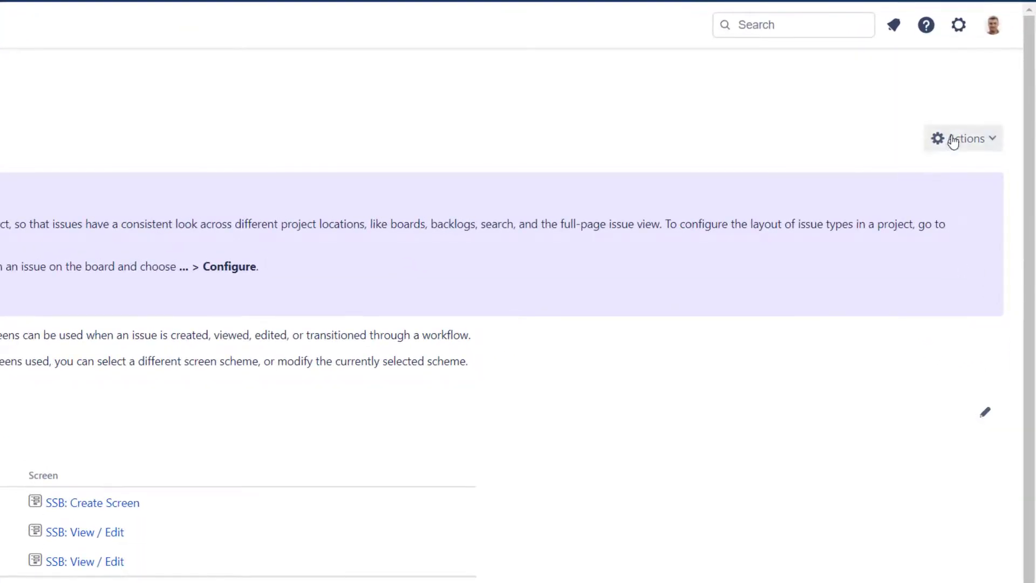
{"action": "left_click", "coordinate": [952, 139]}
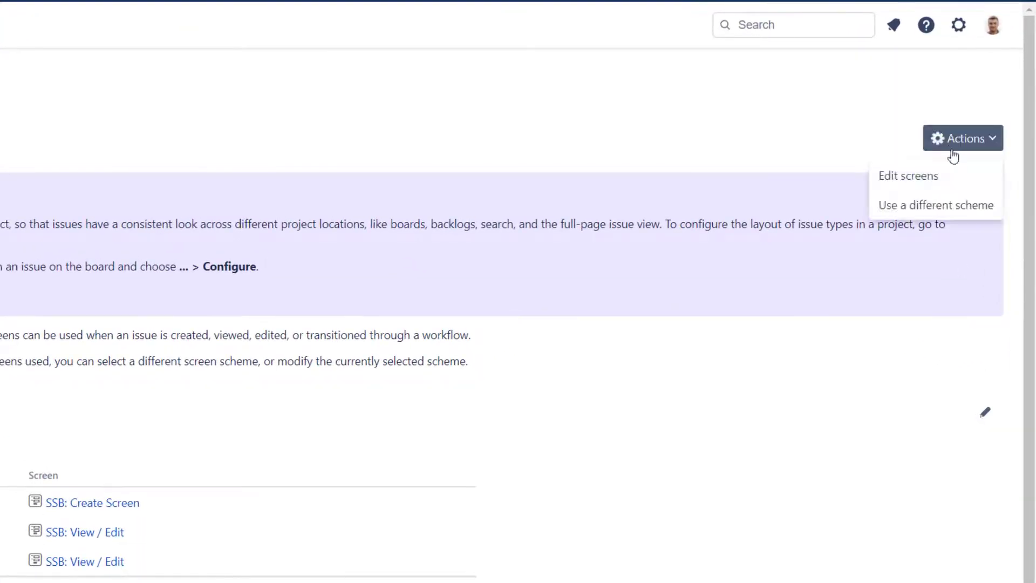
{"action": "left_click", "coordinate": [925, 184]}
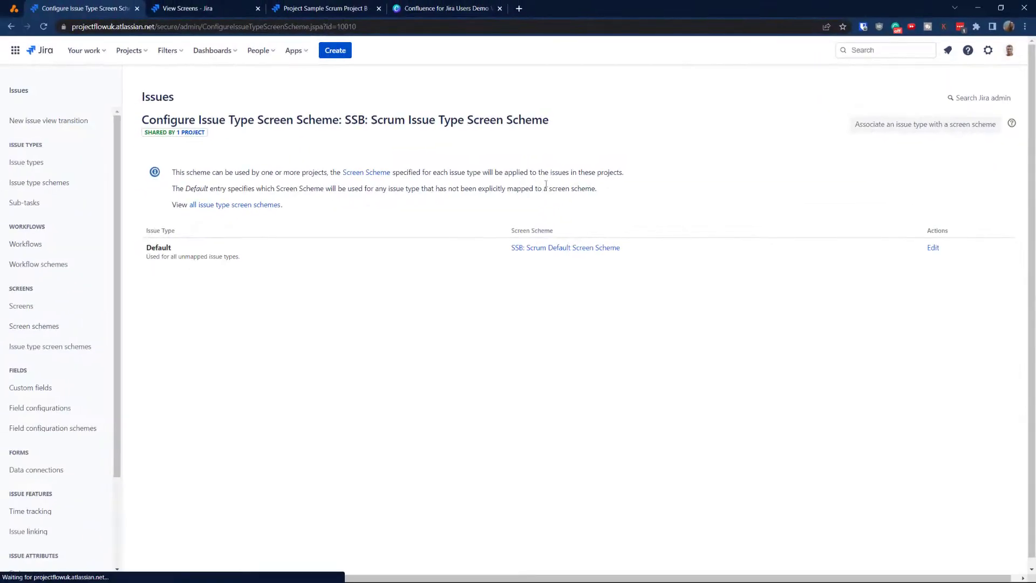
Associate the Bug issue type with SSP: Scrum Bug Screen Scheme in the SSB: Scrum Issue Type Screen Scheme
{"action": "left_click", "coordinate": [876, 124]}
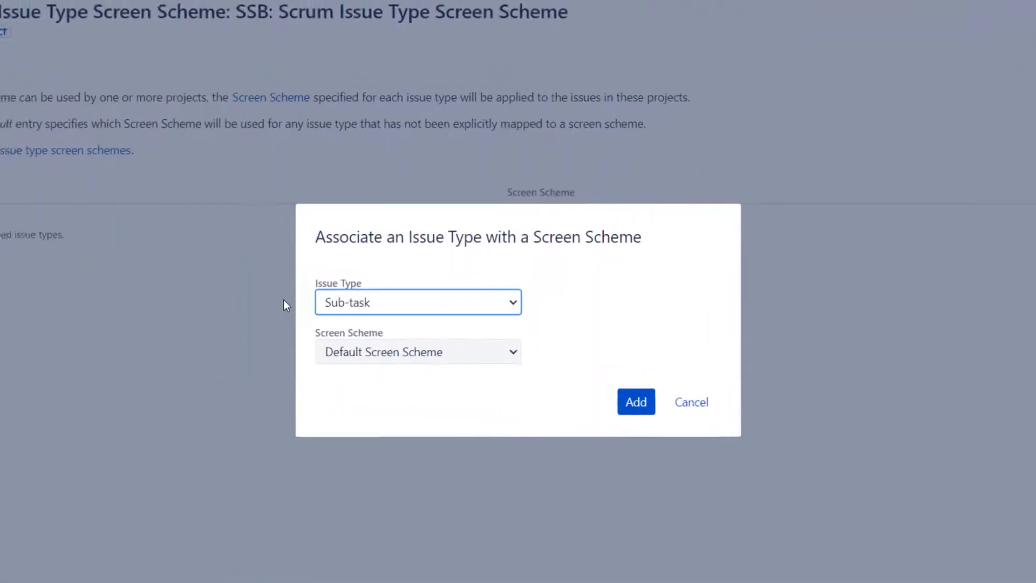
{"action": "left_click", "coordinate": [379, 302]}
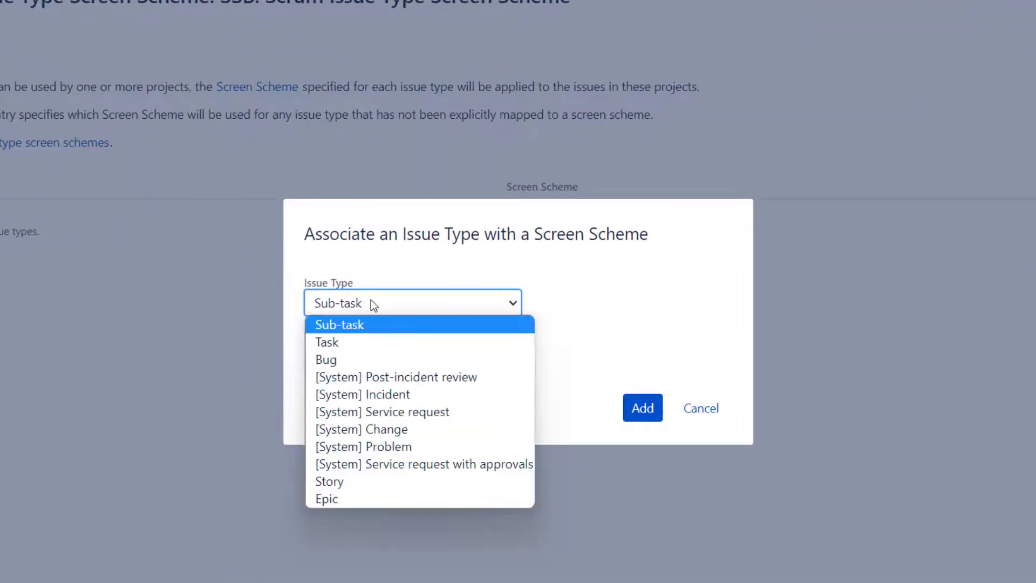
{"action": "left_click", "coordinate": [369, 360]}
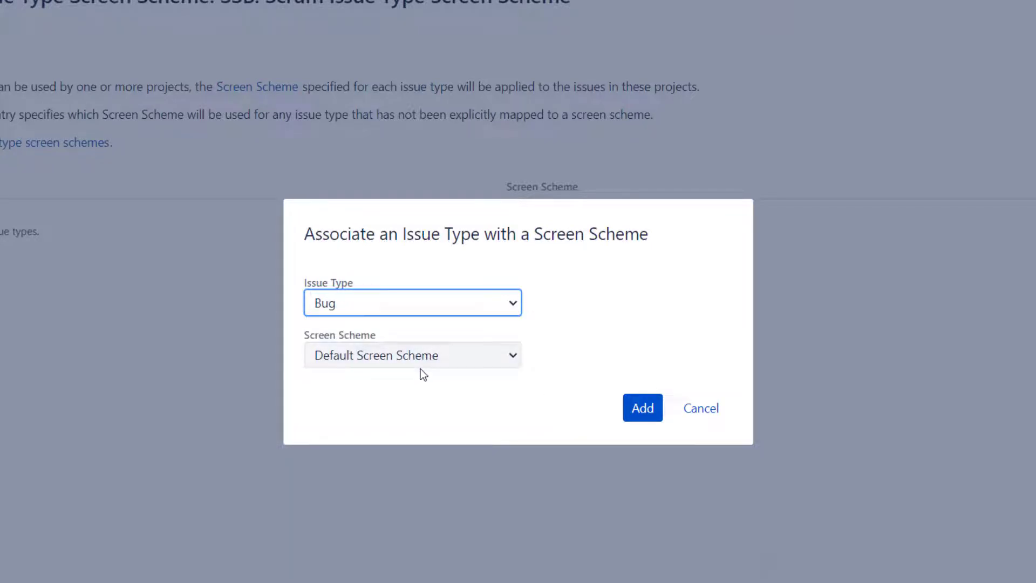
{"action": "left_click", "coordinate": [401, 352]}
{"action": "key", "text": "Down"}
{"action": "key", "text": "Down"}
{"action": "key", "text": "Down"}
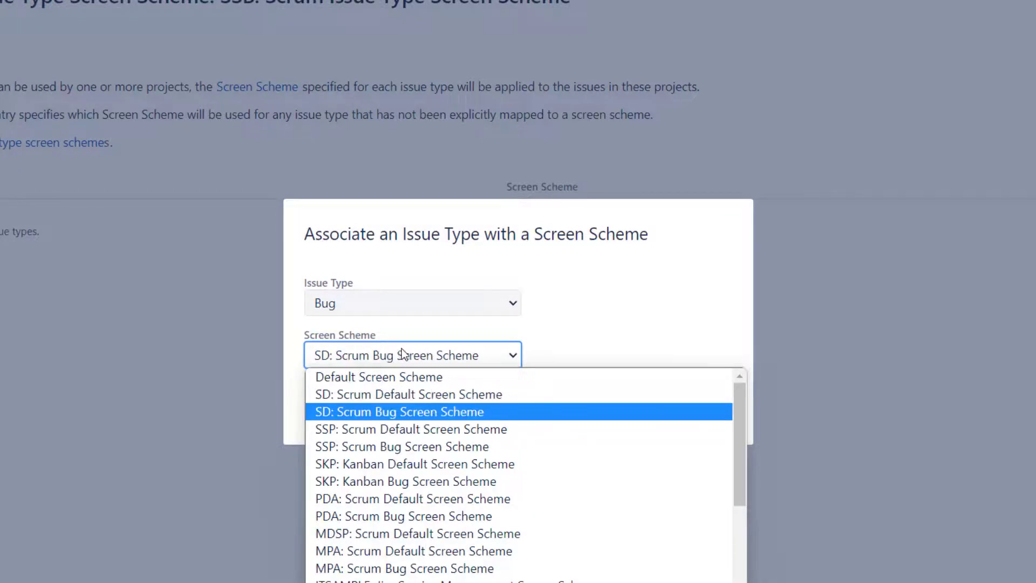
{"action": "type", "text": "ssp2"}
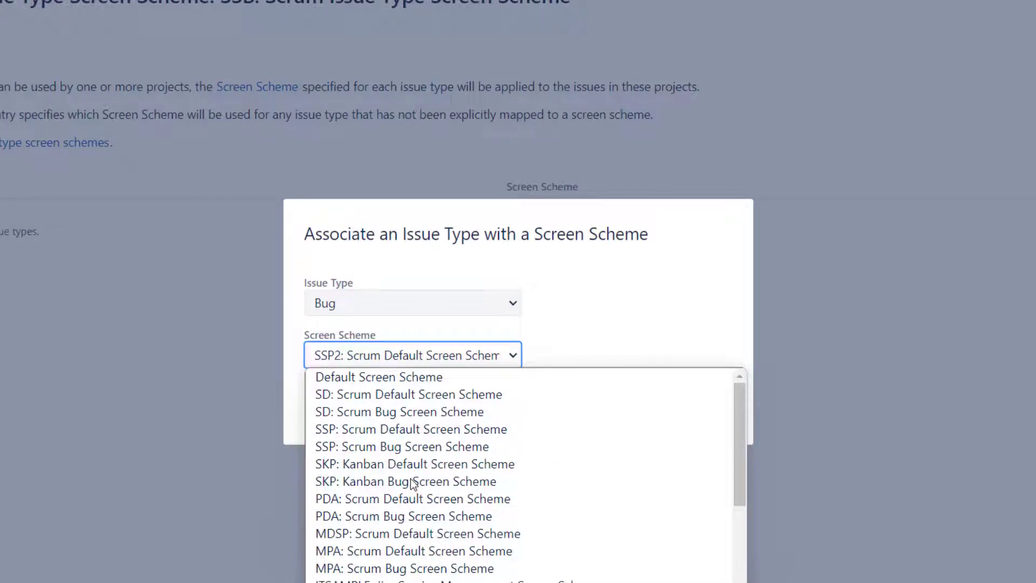
{"action": "left_click", "coordinate": [410, 447]}
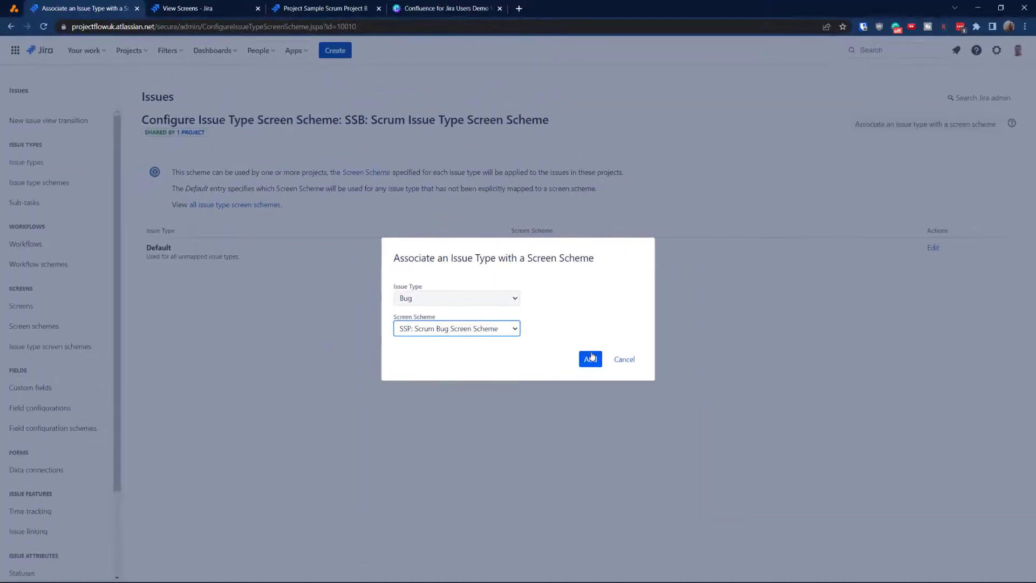
{"action": "left_click", "coordinate": [587, 358]}
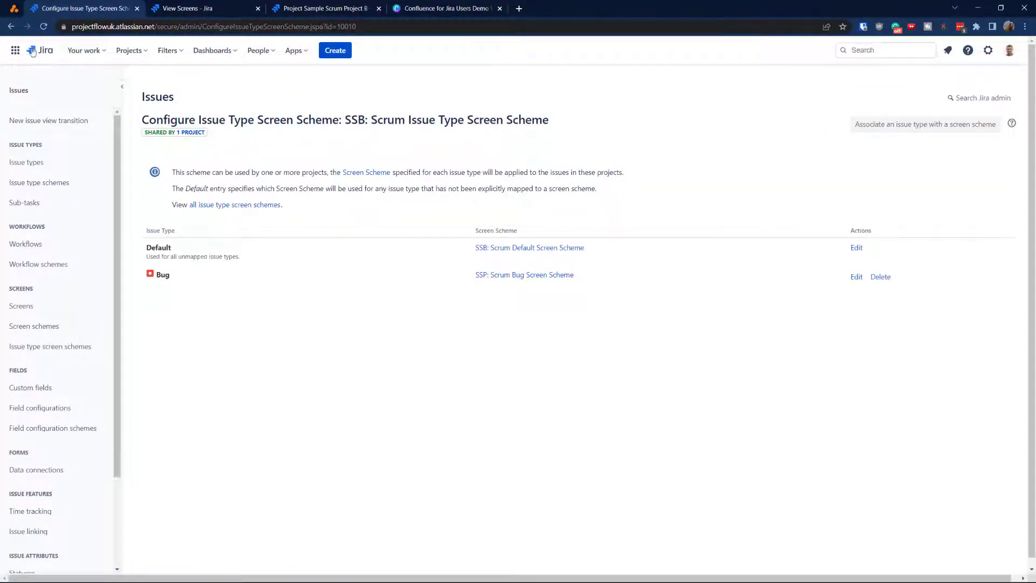
Return to the Screens settings of Sample Scrum Project B and examine which screens the default and bug screen schemes use
{"action": "left_click", "coordinate": [12, 27]}
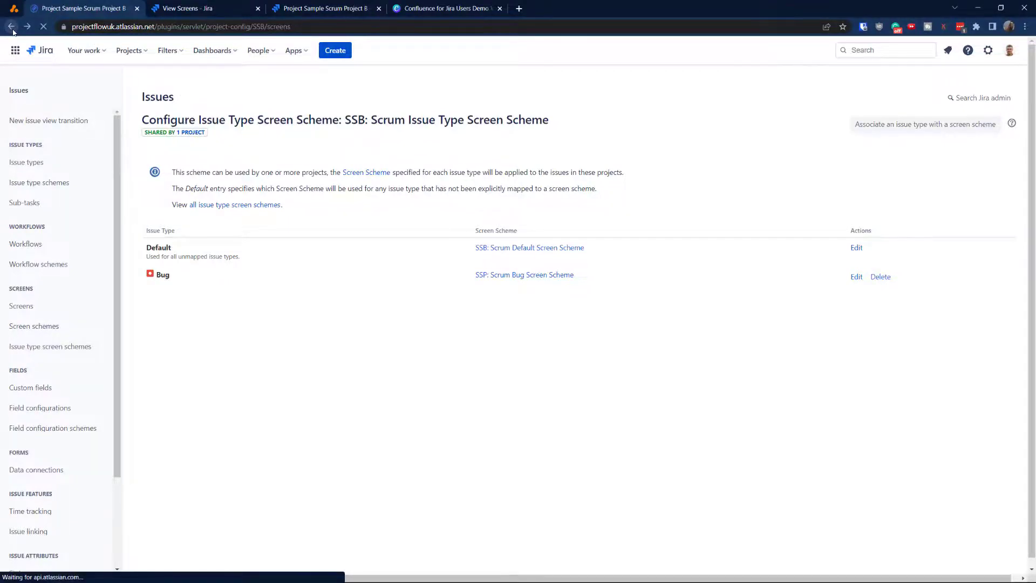
{"action": "left_click", "coordinate": [13, 30]}
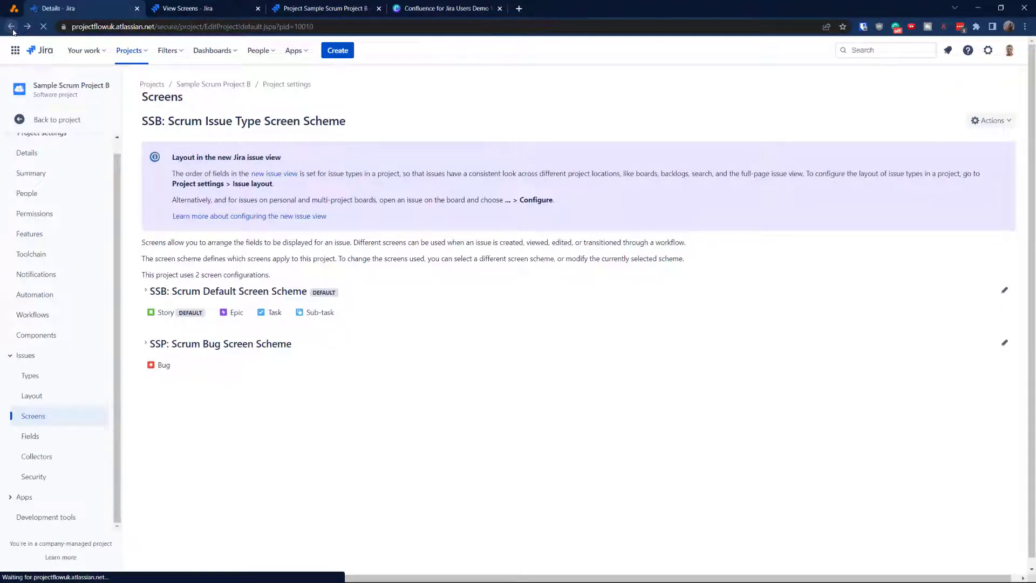
{"action": "key", "text": "alt+Left"}
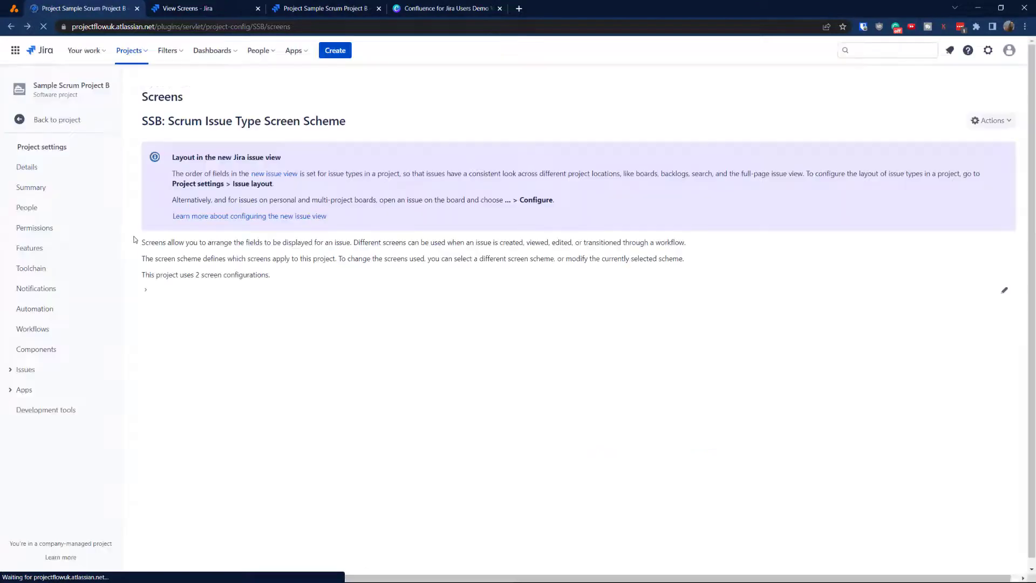
{"action": "left_click", "coordinate": [145, 291]}
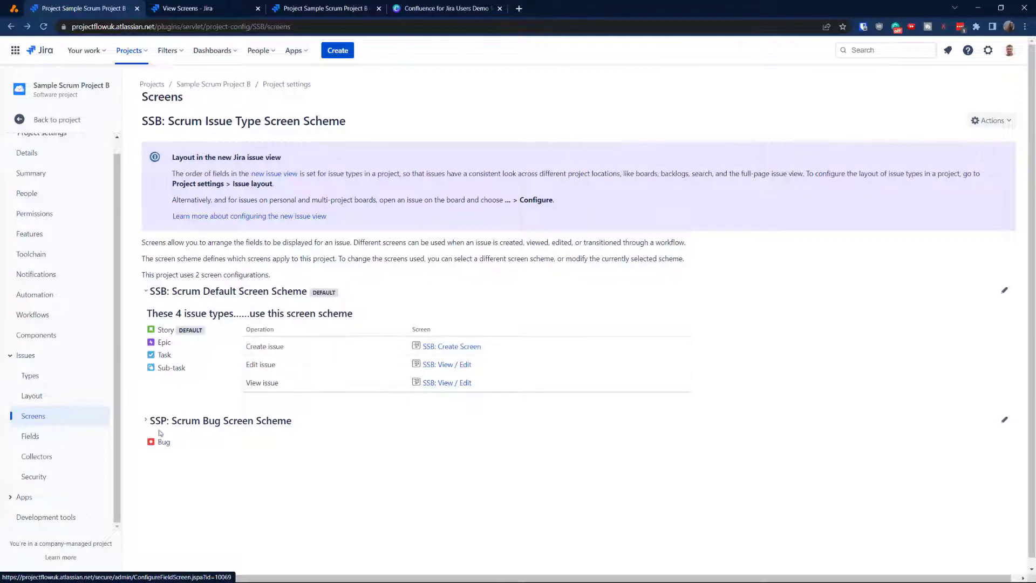
{"action": "left_click", "coordinate": [221, 420]}
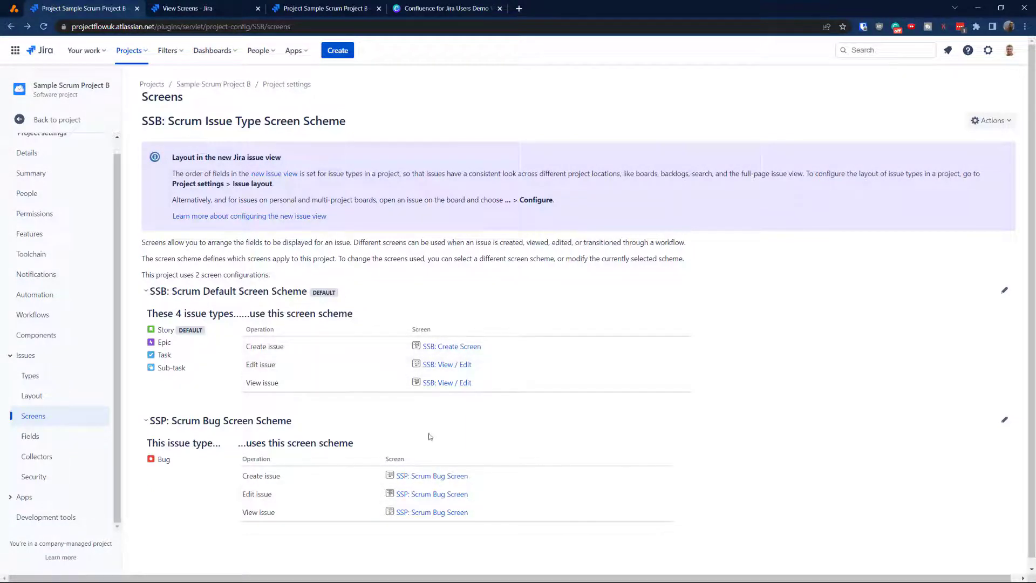
Open the bug scheme's Create issue screen, SSP: Scrum Bug Screen, in a new tab and add the Backout plan field
{"action": "right_click", "coordinate": [424, 477]}
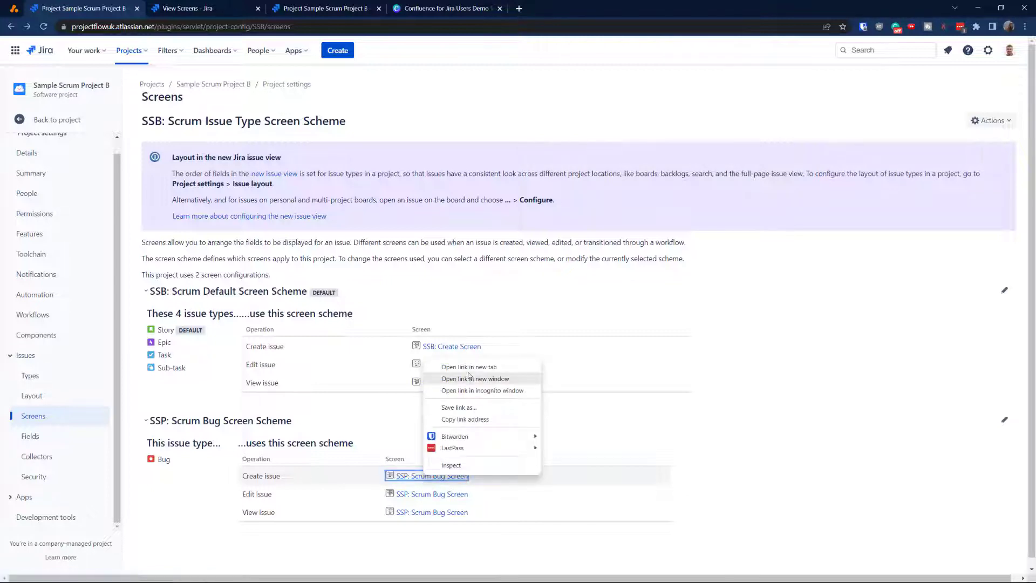
{"action": "left_click", "coordinate": [448, 363]}
{"action": "left_click", "coordinate": [186, 8]}
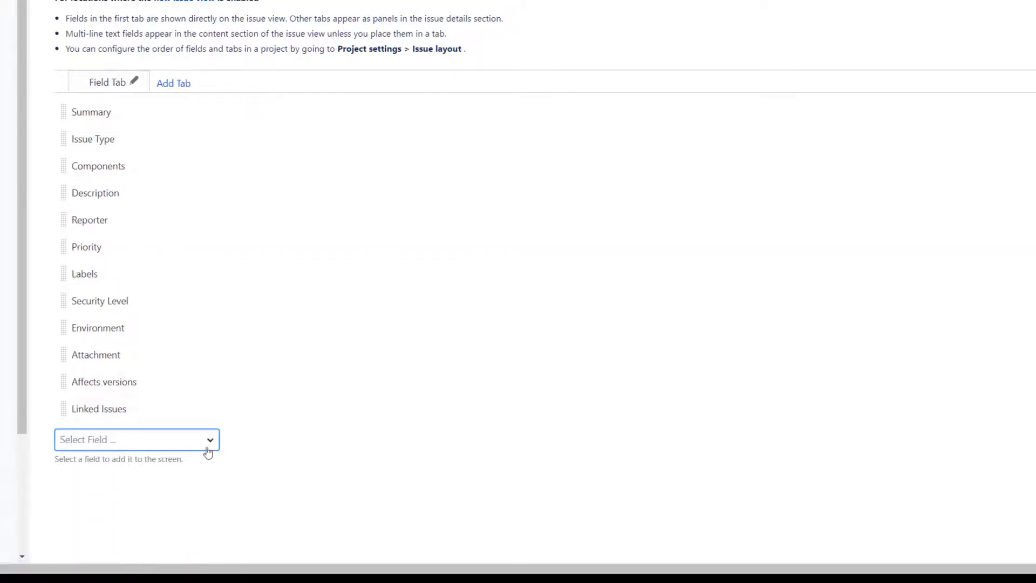
{"action": "left_click", "coordinate": [212, 442]}
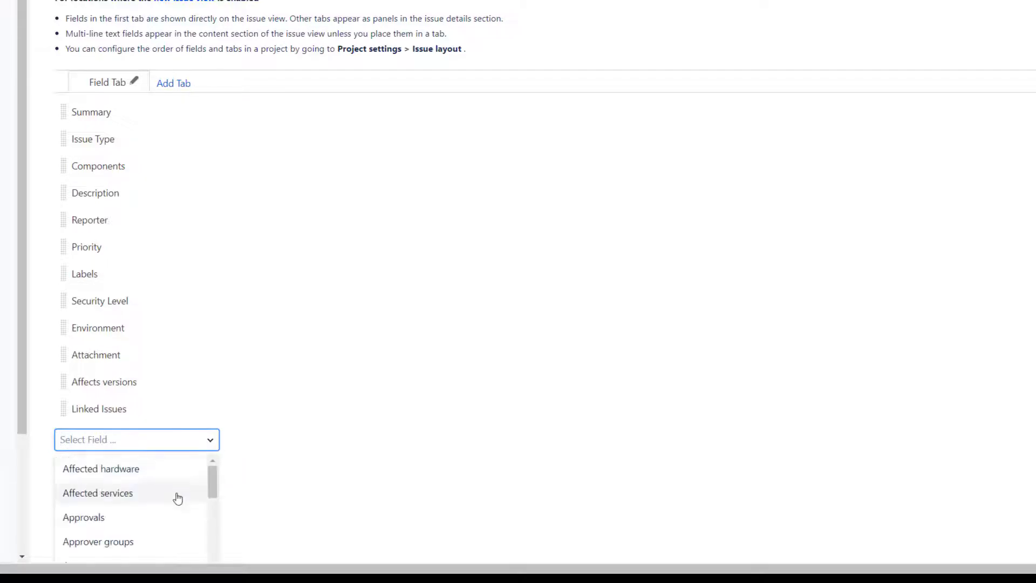
{"action": "scroll", "coordinate": [165, 526], "scroll_direction": "down", "scroll_amount": 3}
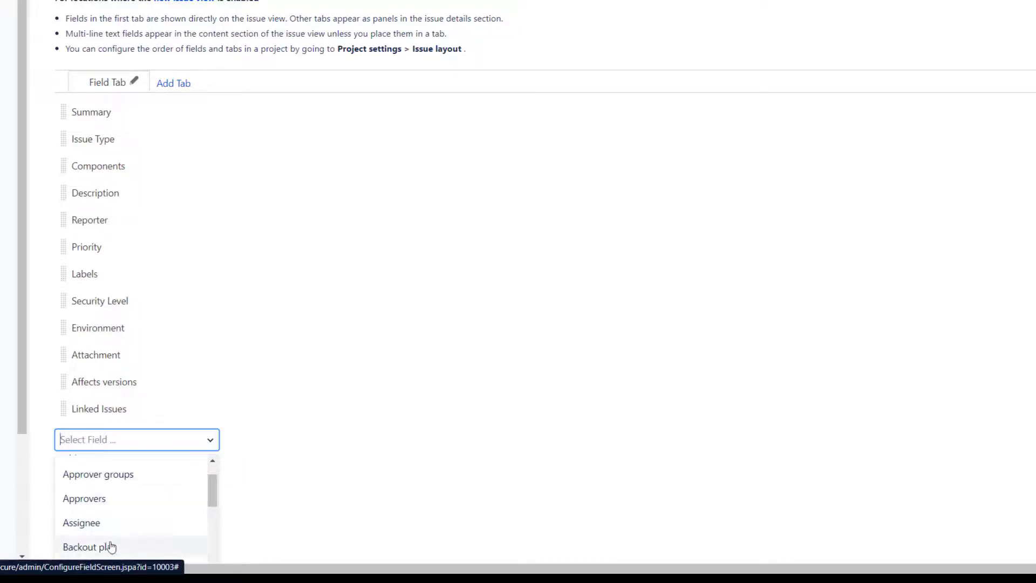
{"action": "left_click", "coordinate": [114, 546]}
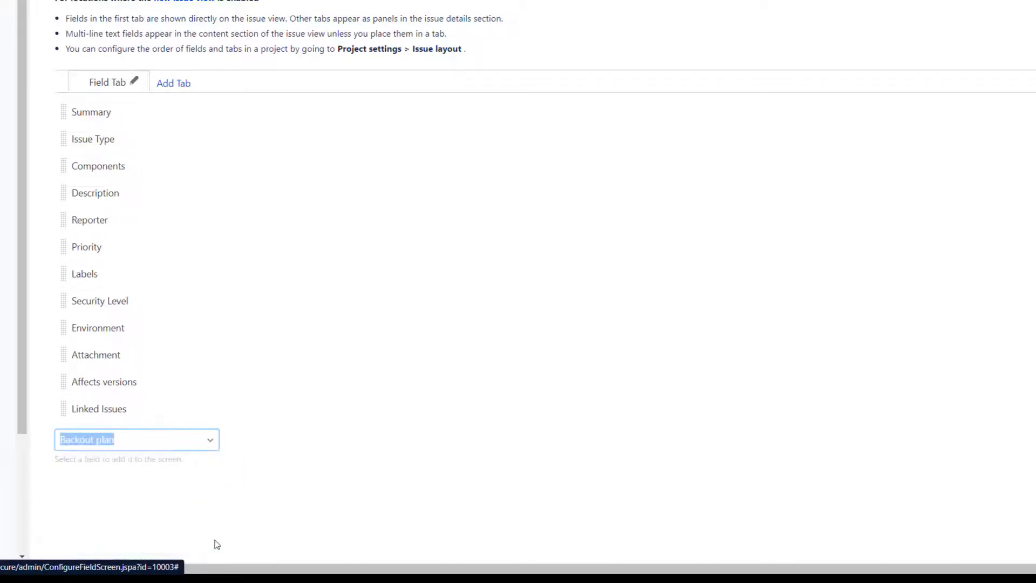
Add the Change reason field to the bug screen, below Backout plan
{"action": "left_click", "coordinate": [211, 464]}
{"action": "scroll", "coordinate": [124, 523], "scroll_direction": "down", "scroll_amount": 4}
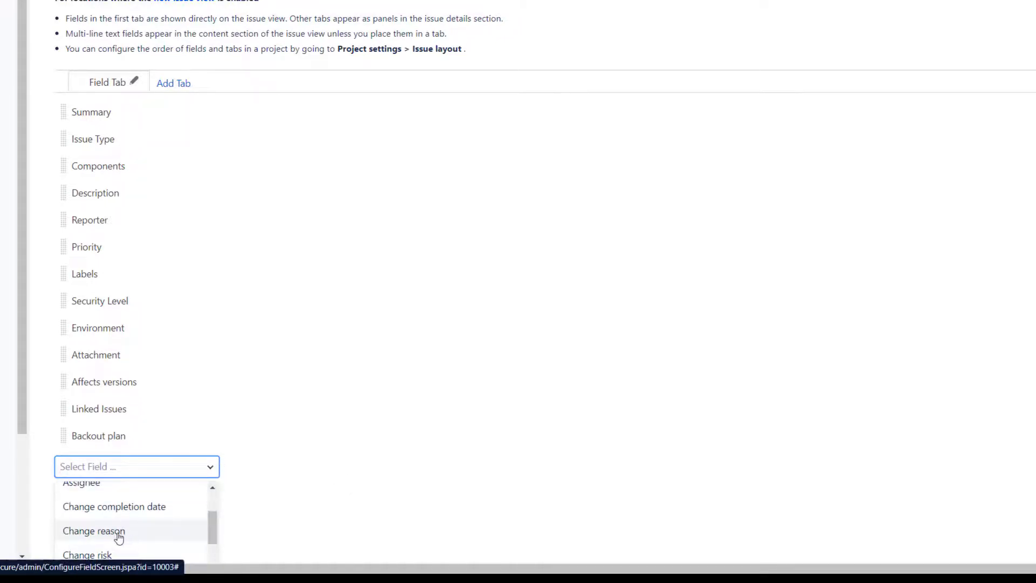
{"action": "left_click", "coordinate": [119, 534]}
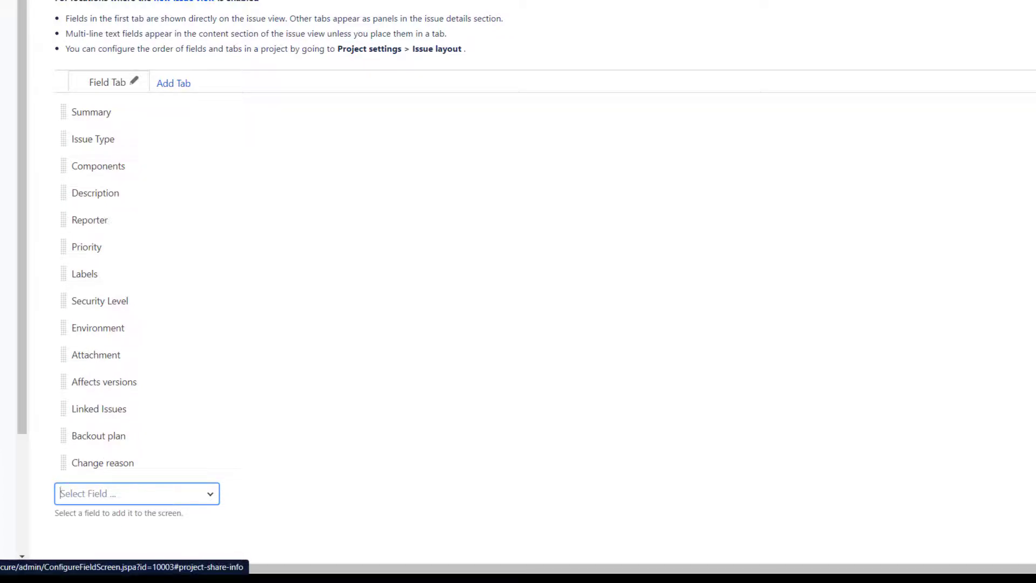
Go back to Sample Scrum Project B's board and open a new issue form with the issue type set to Bug
{"action": "left_click", "coordinate": [174, 1]}
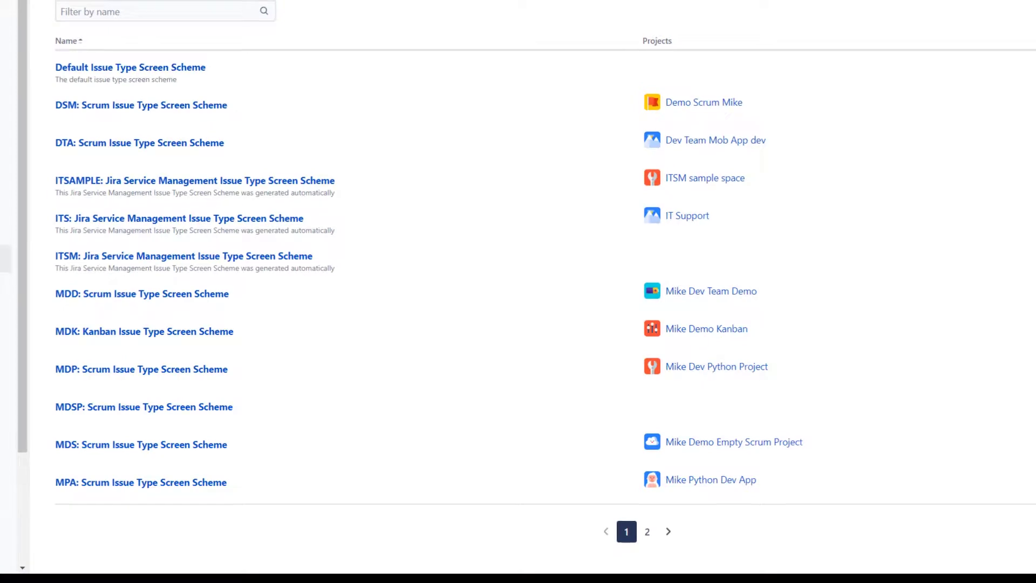
{"action": "left_click", "coordinate": [130, 50]}
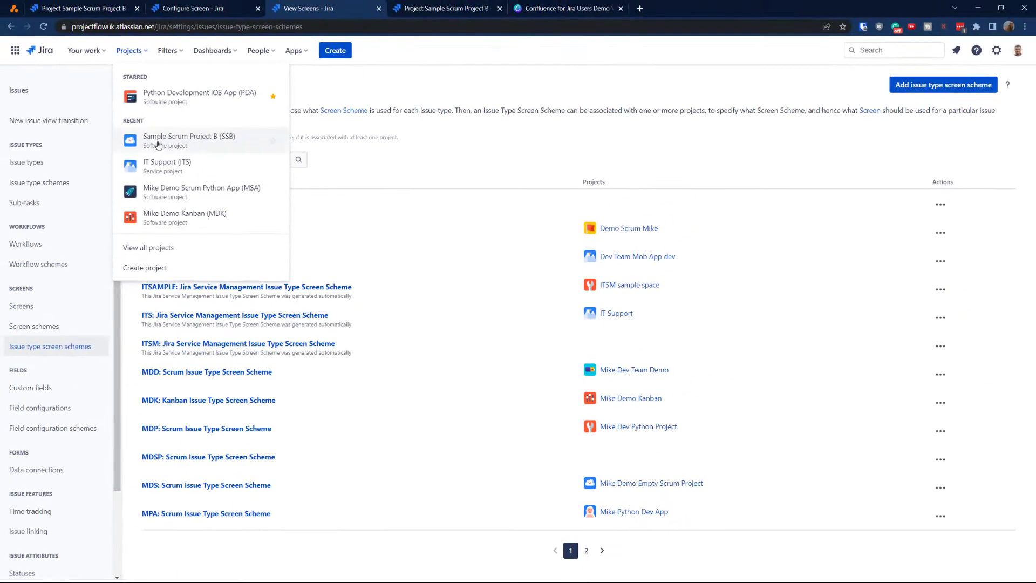
{"action": "left_click", "coordinate": [158, 141]}
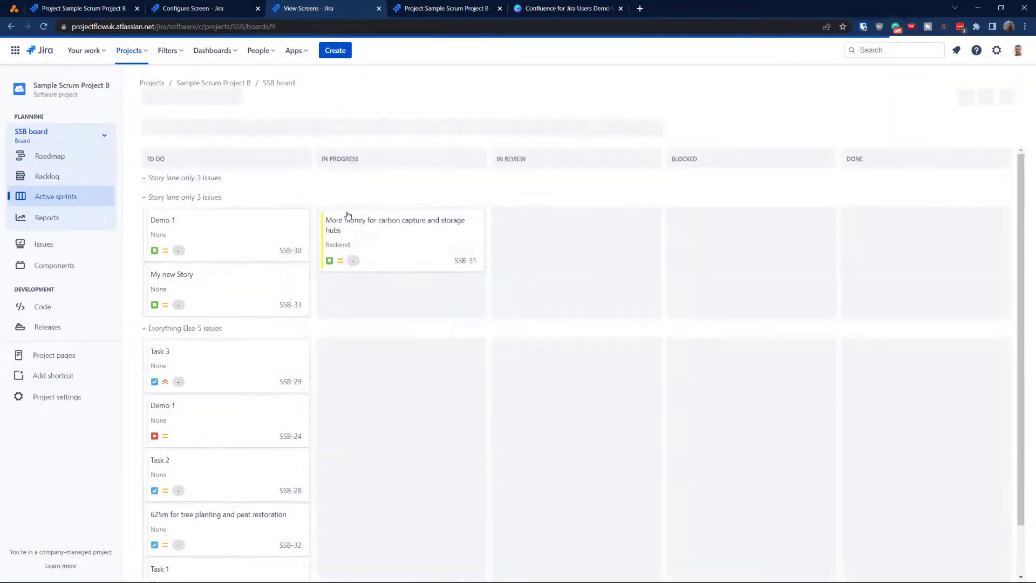
{"action": "left_click", "coordinate": [337, 50]}
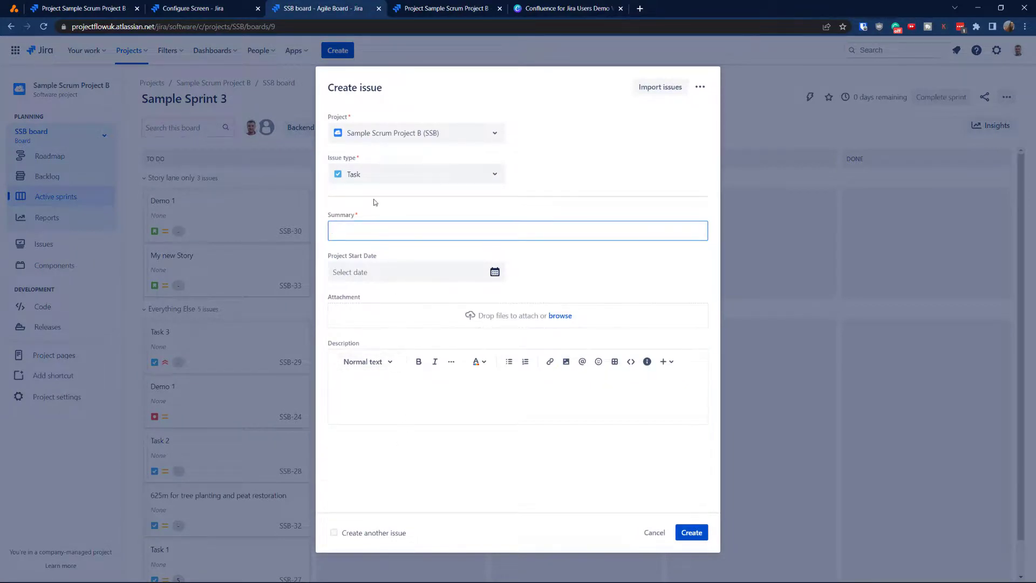
{"action": "left_click", "coordinate": [368, 182]}
{"action": "left_click", "coordinate": [371, 215]}
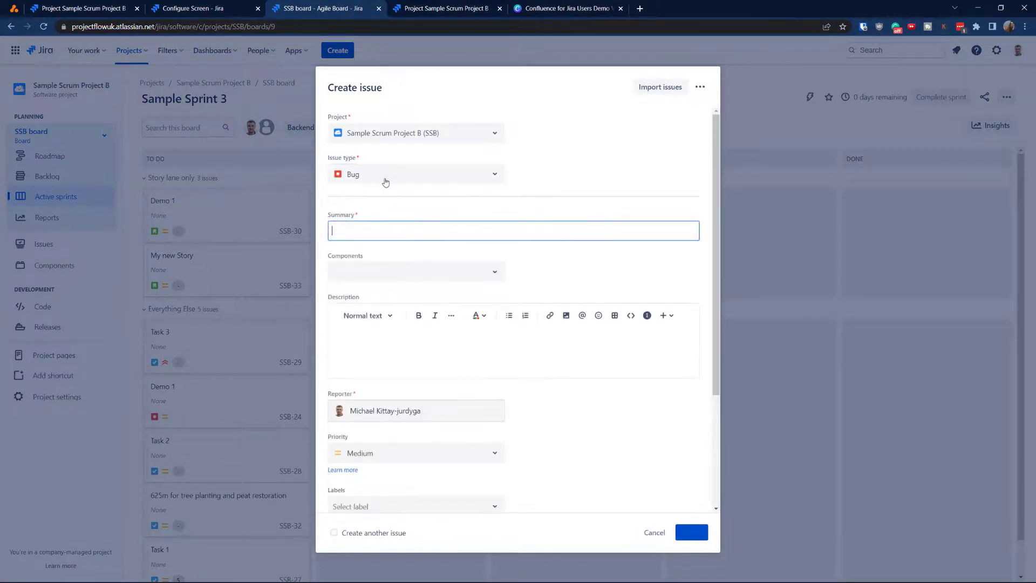
Check the bug form's fields through to Backout plan and Change reason, and discard the issue without creating it
{"action": "left_click_drag", "start_coordinate": [718, 189], "coordinate": [747, 361]}
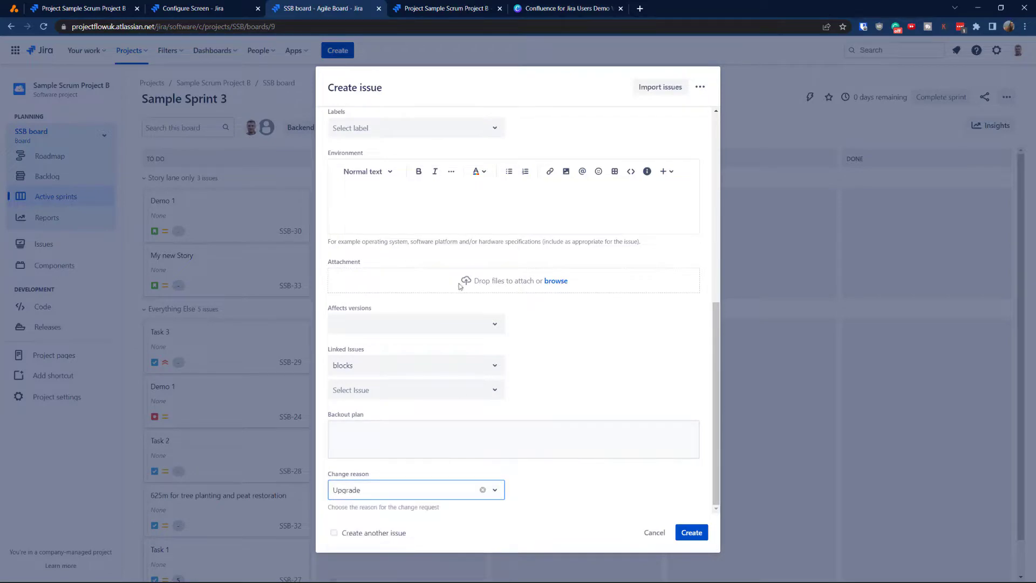
{"action": "left_click_drag", "start_coordinate": [724, 389], "coordinate": [734, 192]}
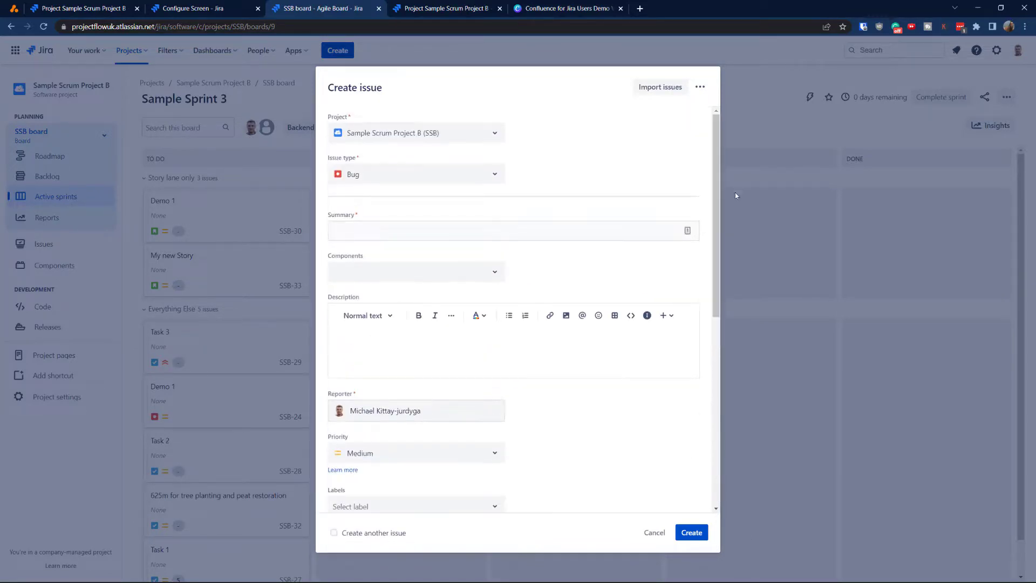
{"action": "left_click", "coordinate": [654, 533]}
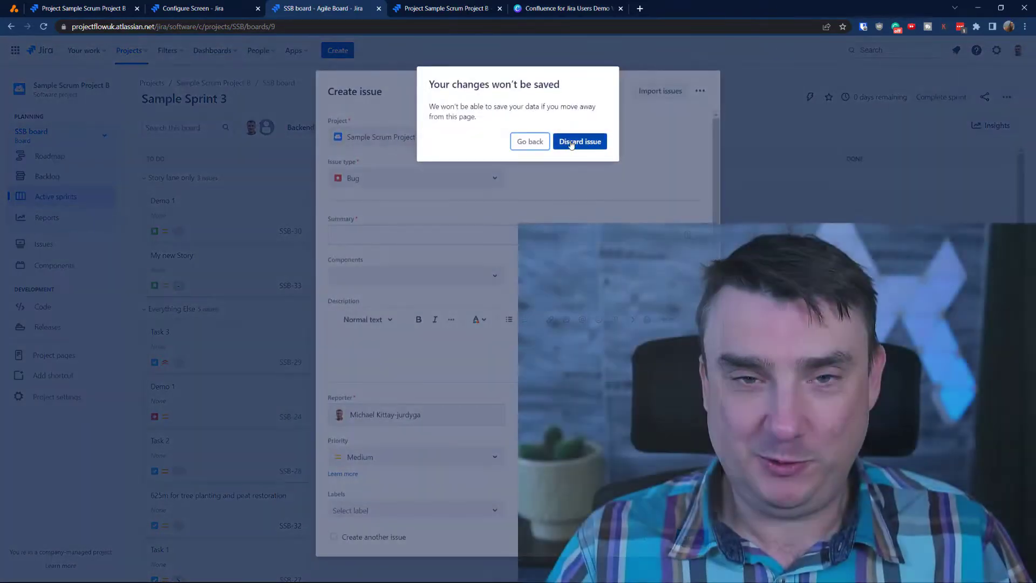
{"action": "left_click", "coordinate": [573, 143]}
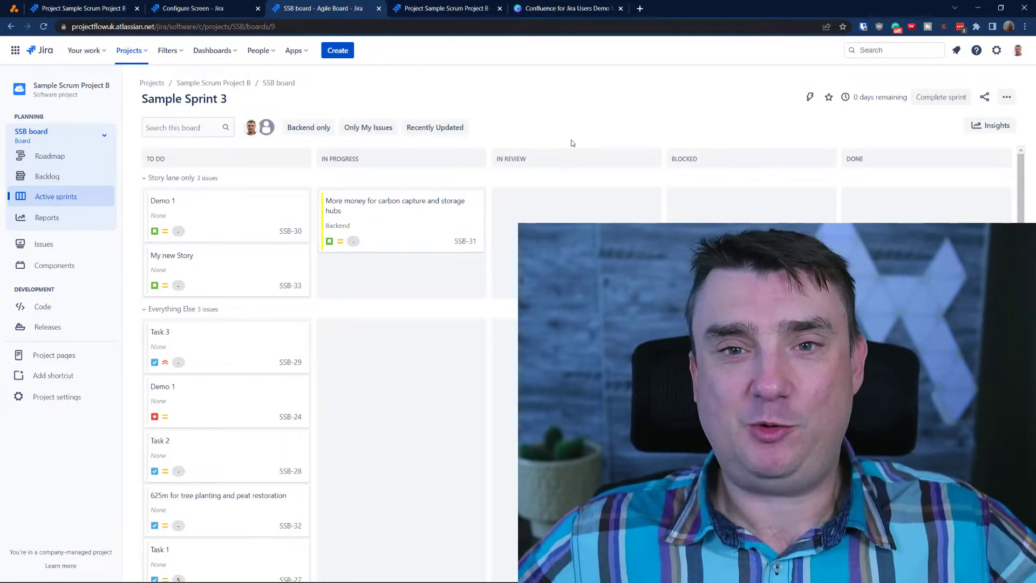